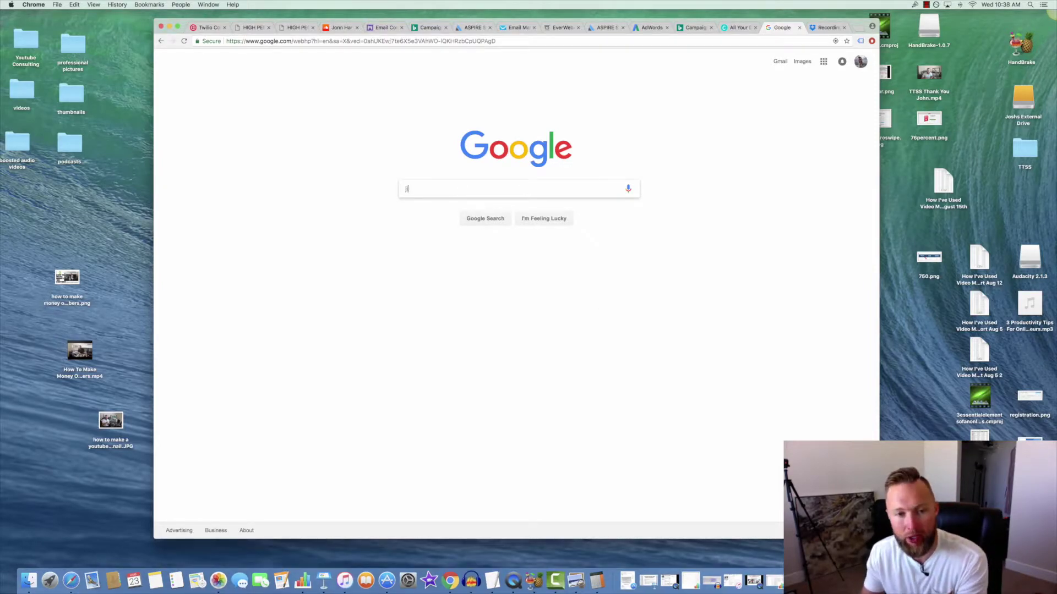
- Search Google for "jing screen capture software" and open the Jing download page on Softonic
type("ing screen")
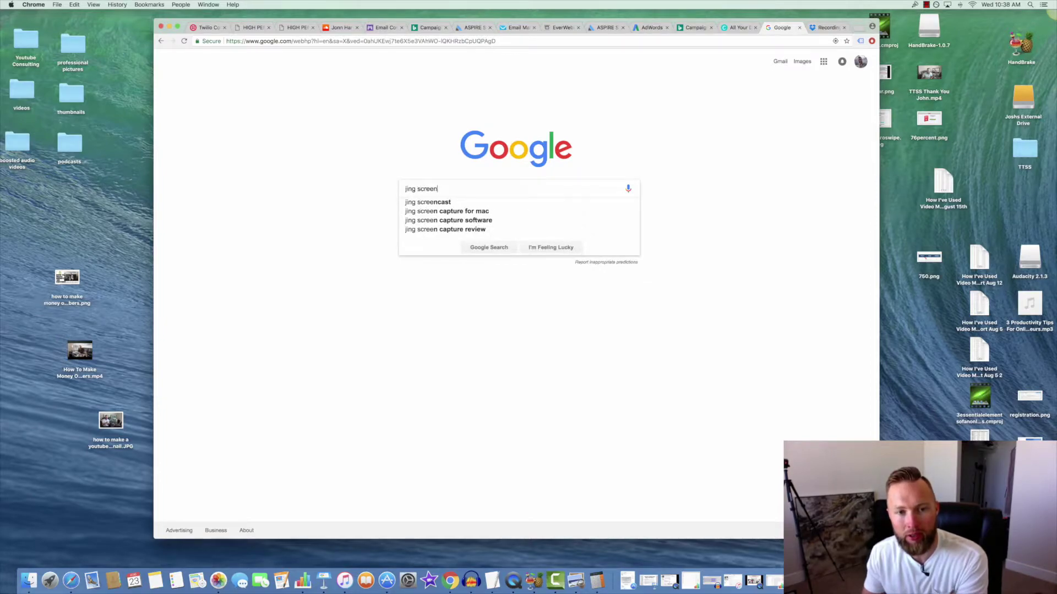
type(" capture software")
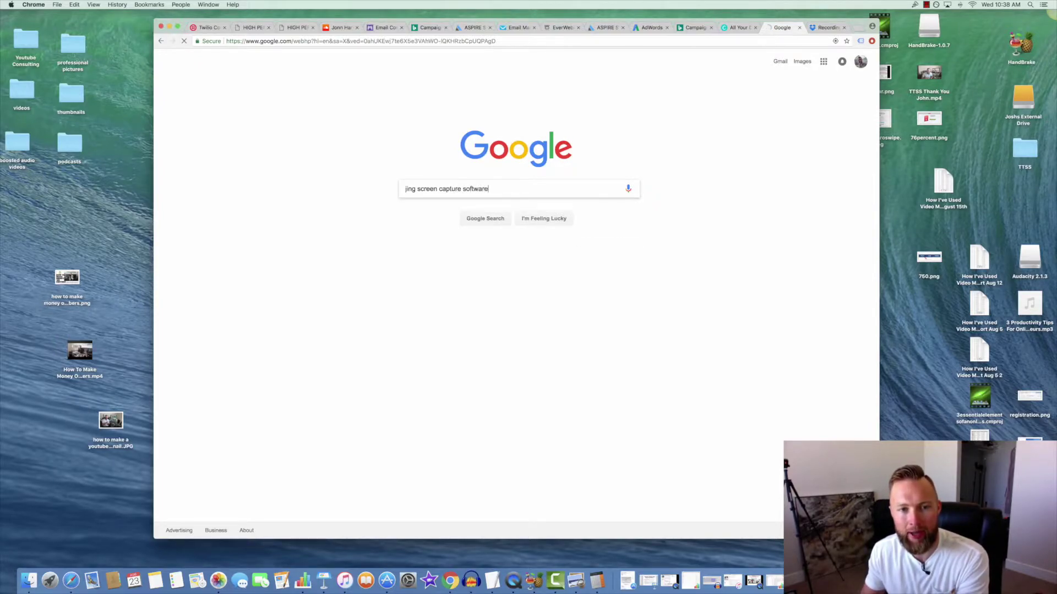
key("Return")
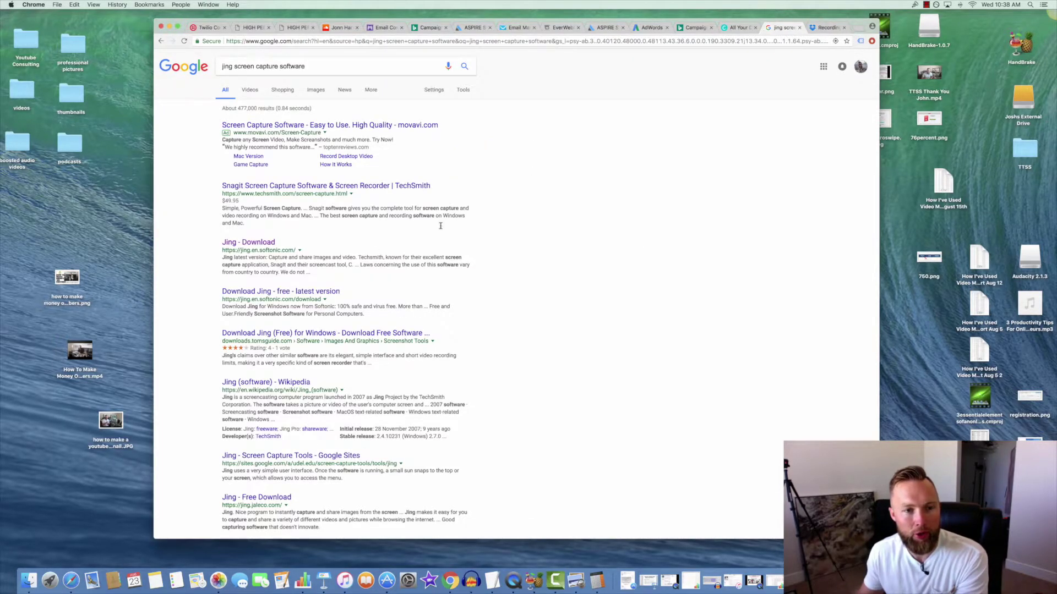
left_click_drag(358, 202, 232, 194)
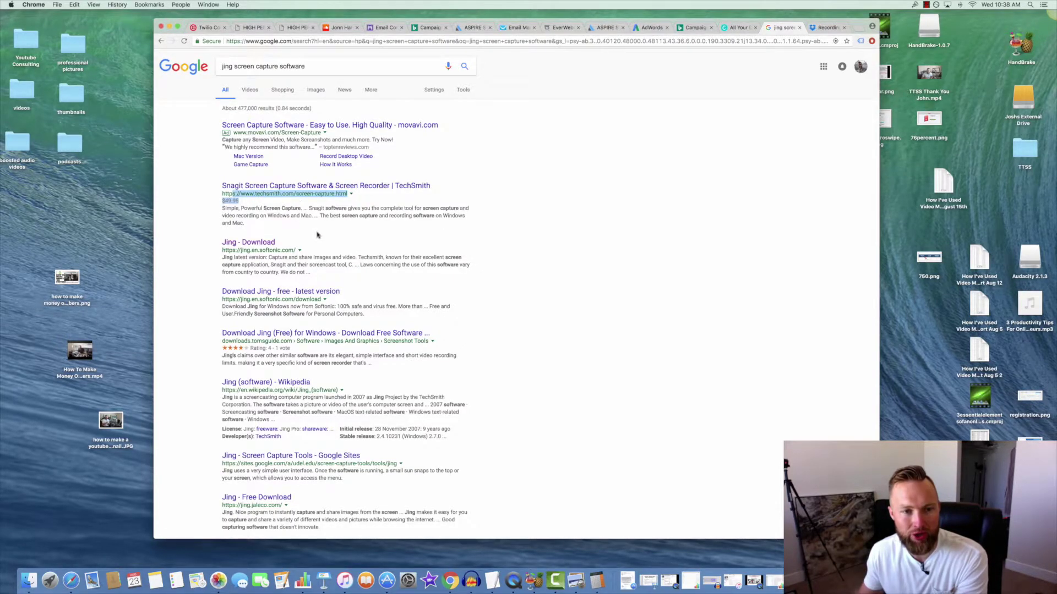
left_click_drag(315, 249, 242, 252)
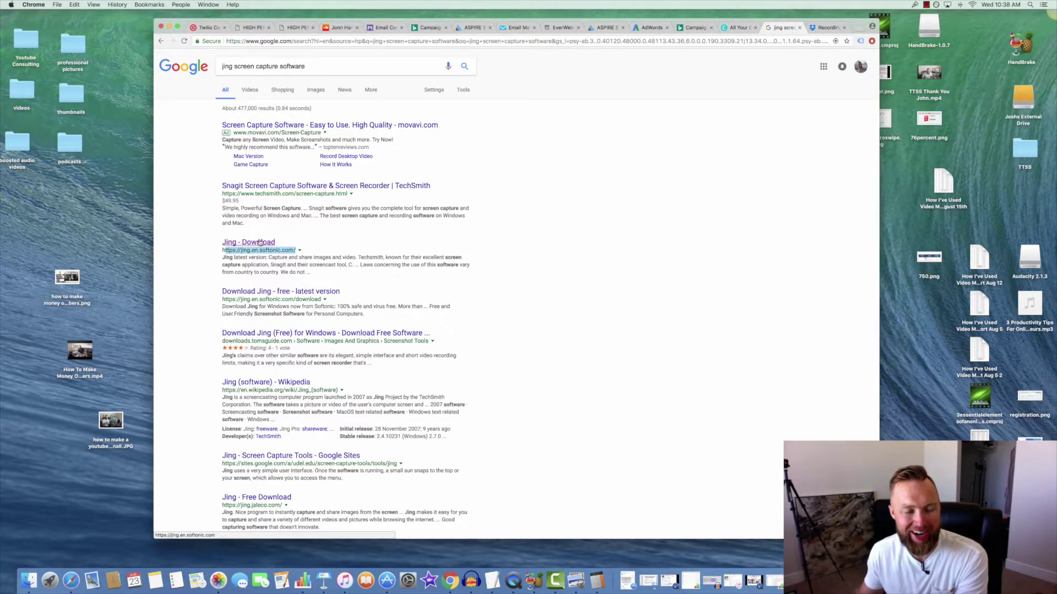
left_click(256, 245)
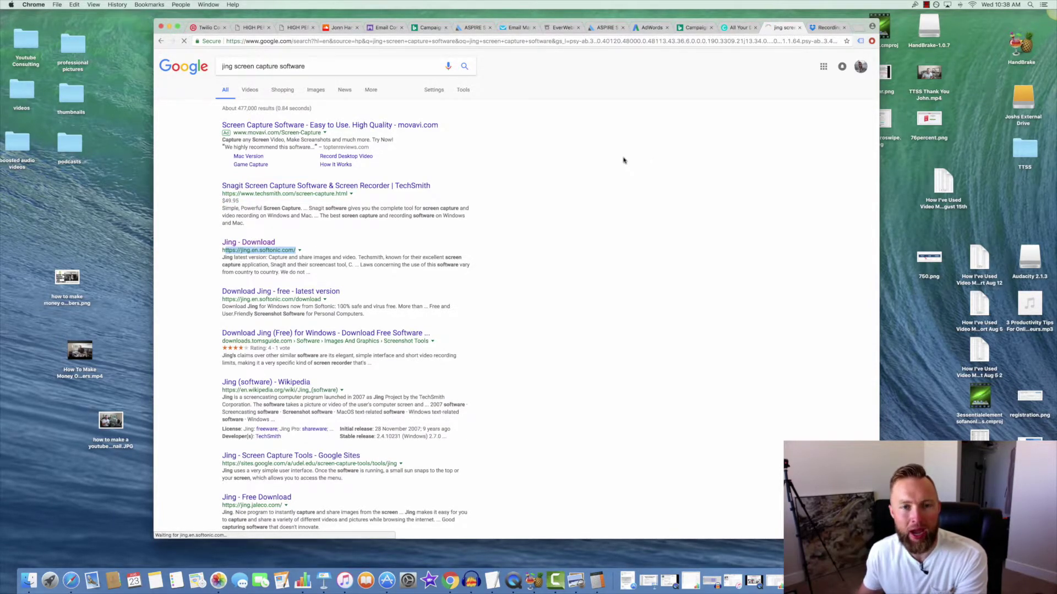
- Minimize the browser, open the Thank You Page TTSS video from the desktop and move its window higher on the screen
left_click(170, 27)
double_click(725, 175)
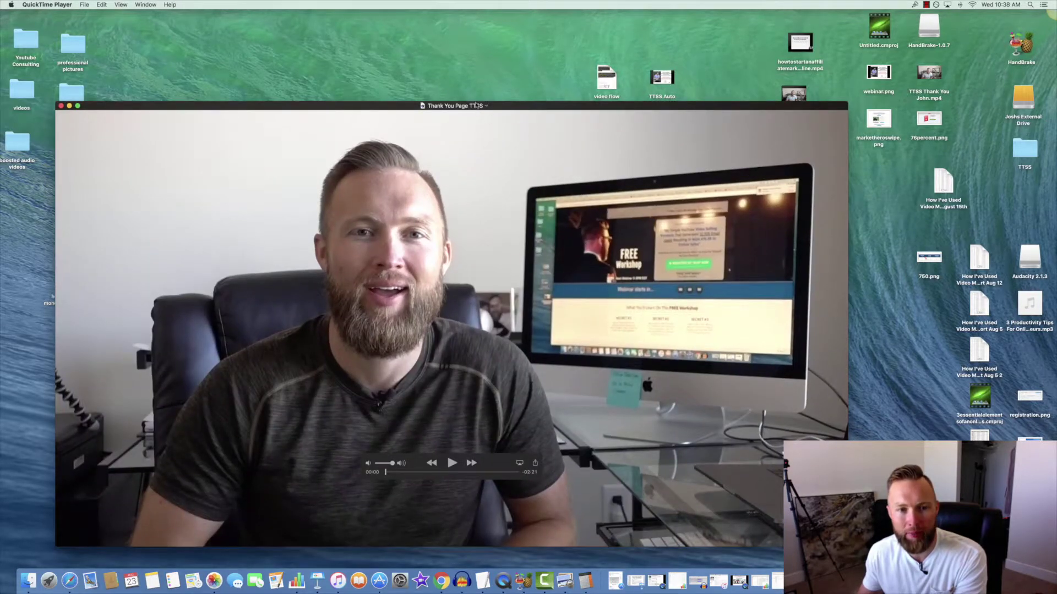
left_click_drag(475, 106, 477, 76)
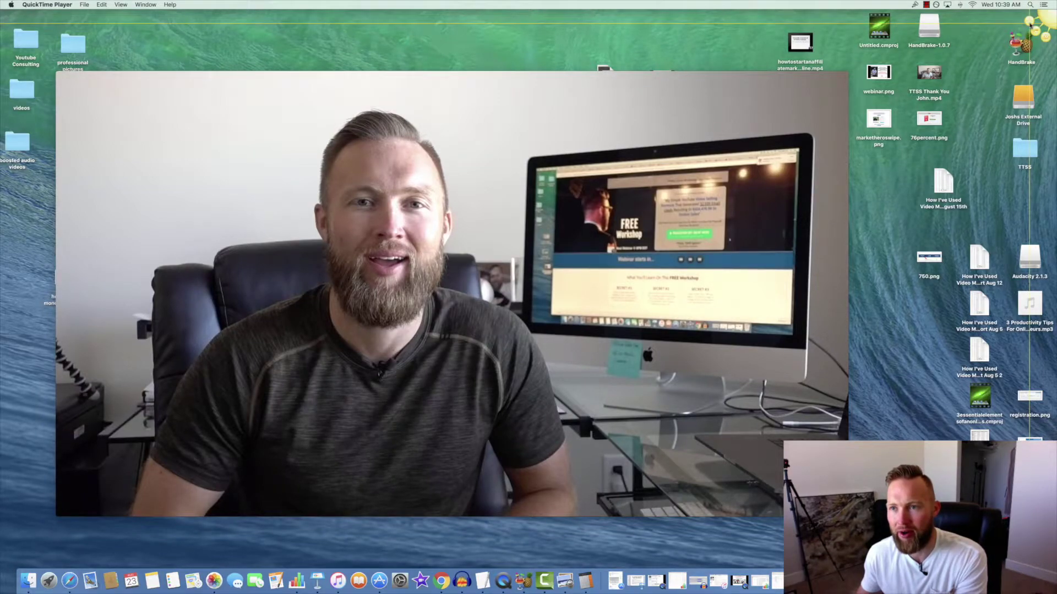
- Capture the paused video frame as an image with Jing, name it youtubethumbnail and save it to the desktop
left_click(985, 66)
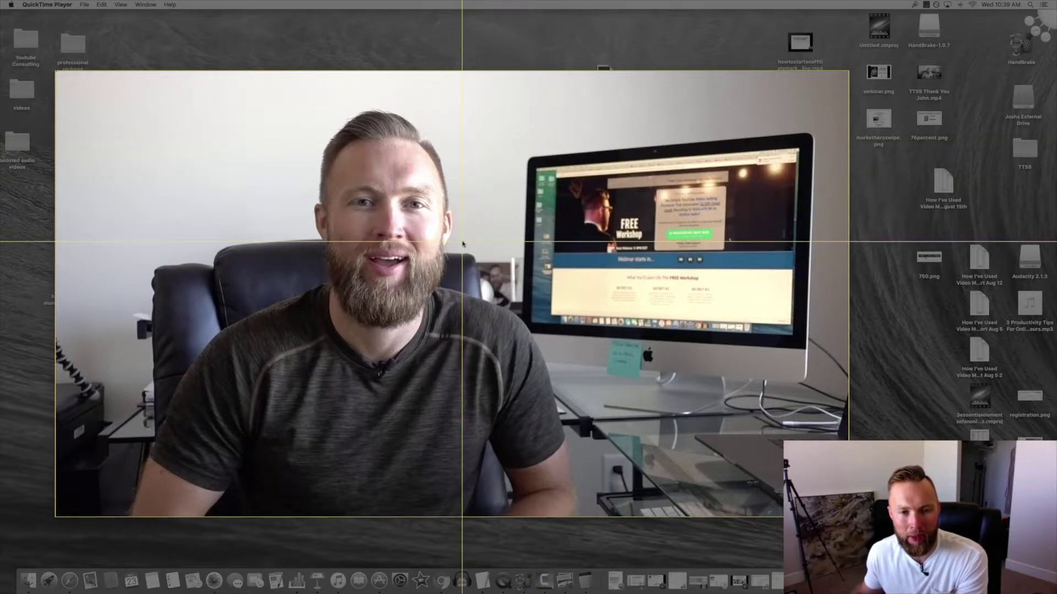
left_click(462, 243)
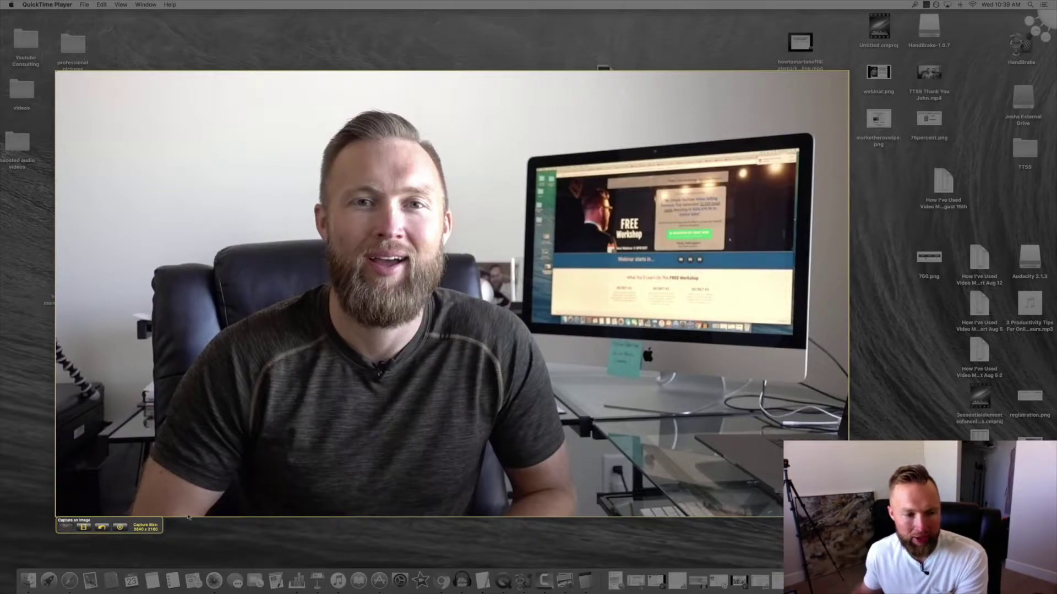
left_click(65, 528)
type("youtubethumbnail")
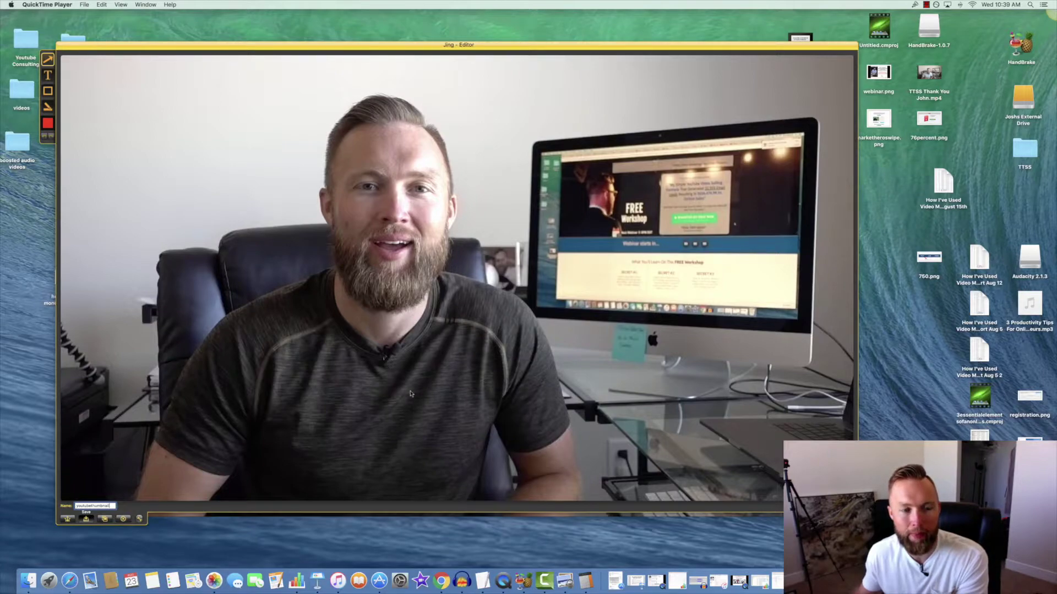
key("super+s")
key("Return")
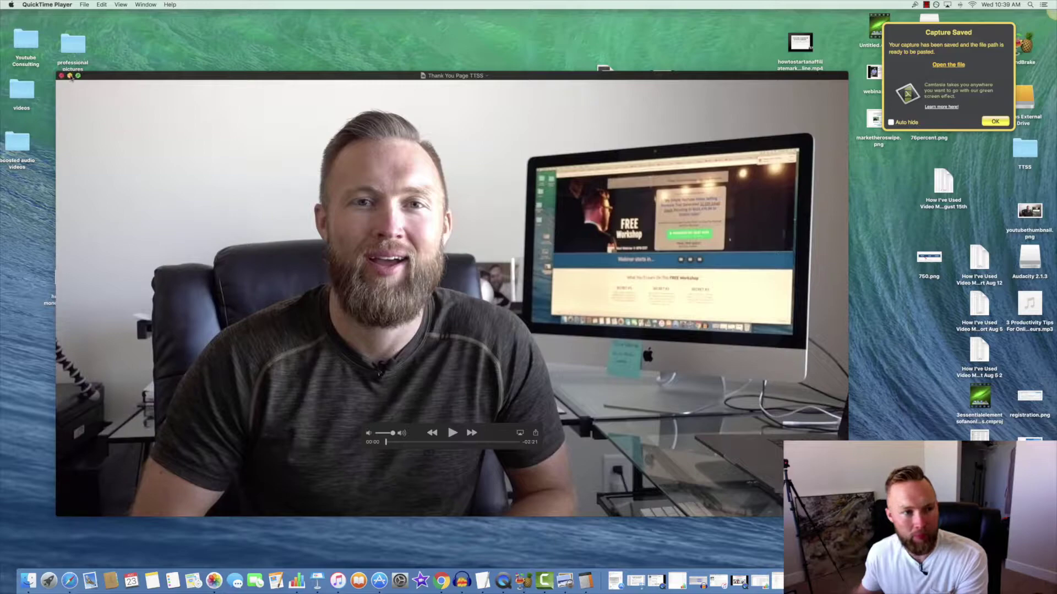
- Minimize the video, move the youtubethumbnail image beside the other desktop thumbnail files, and open the "how to make a youtube custom thumbnail.JPG" photo
key("super+m")
left_click_drag(1024, 217, 169, 223)
double_click(110, 420)
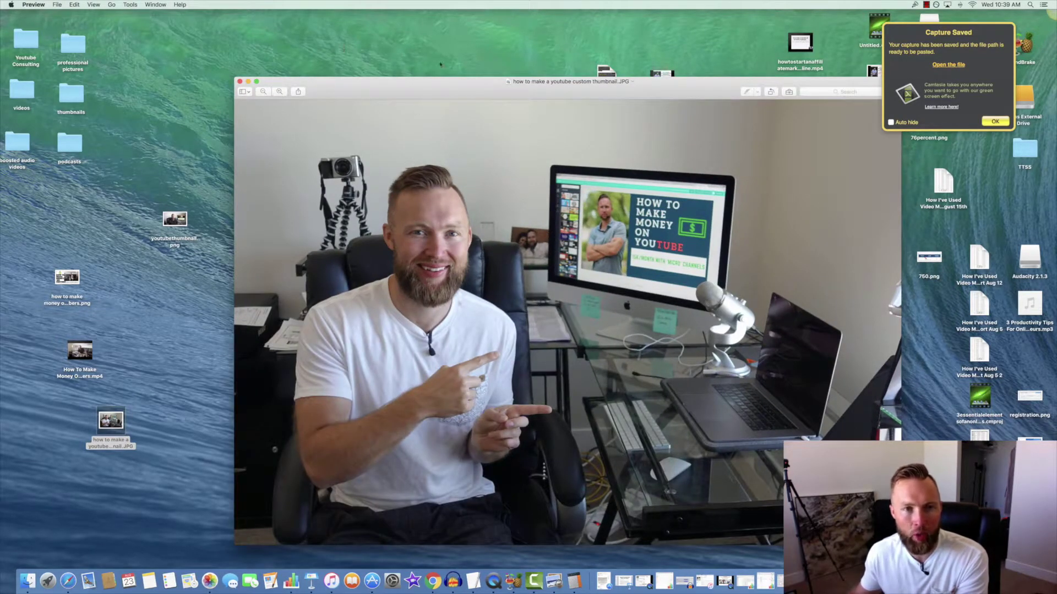
left_click_drag(447, 85, 401, 48)
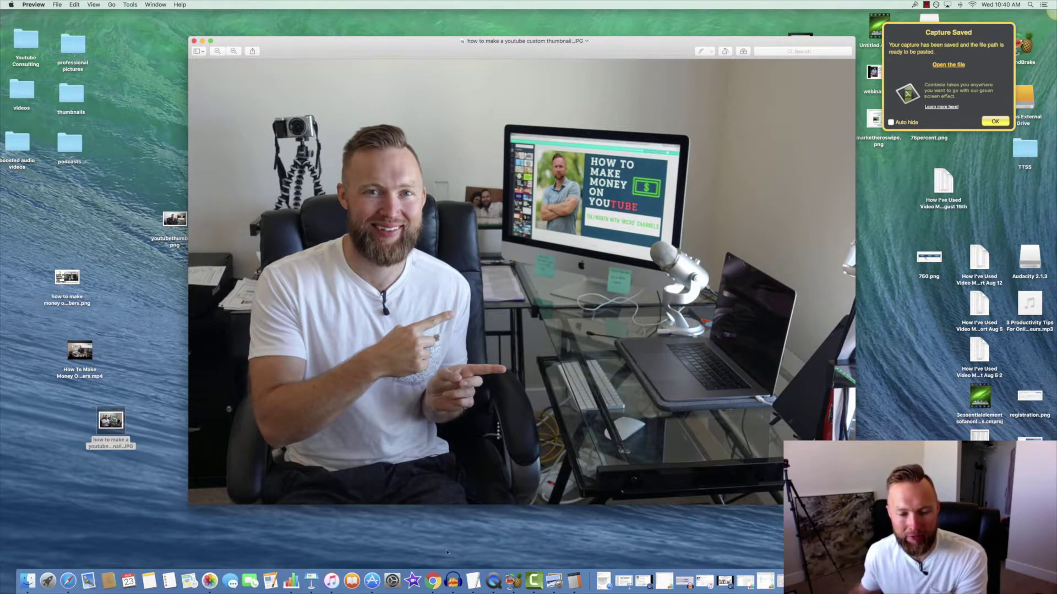
left_click(433, 580)
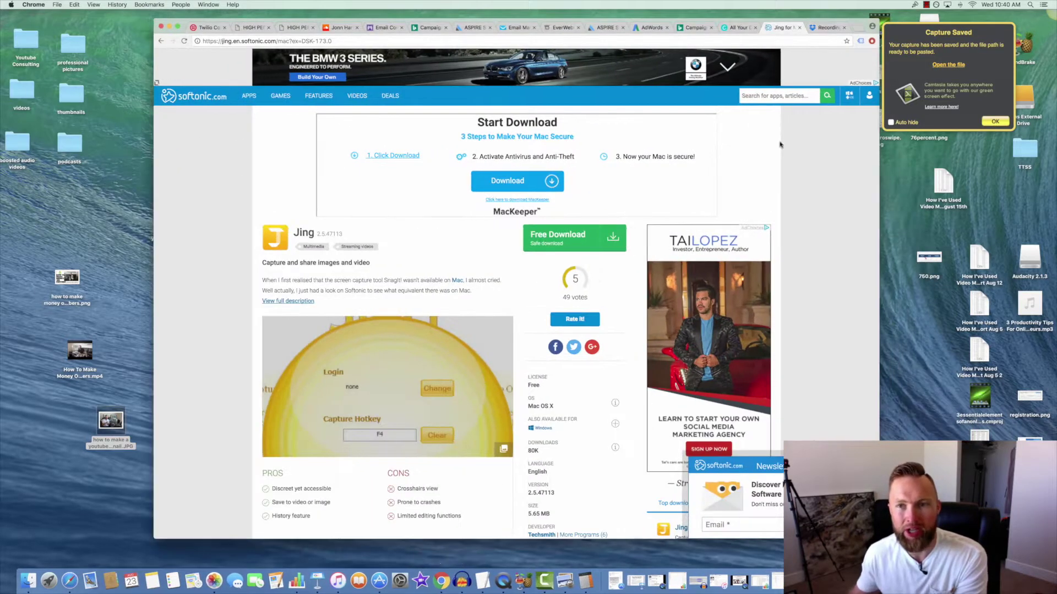
left_click(741, 41)
type("www.google.com")
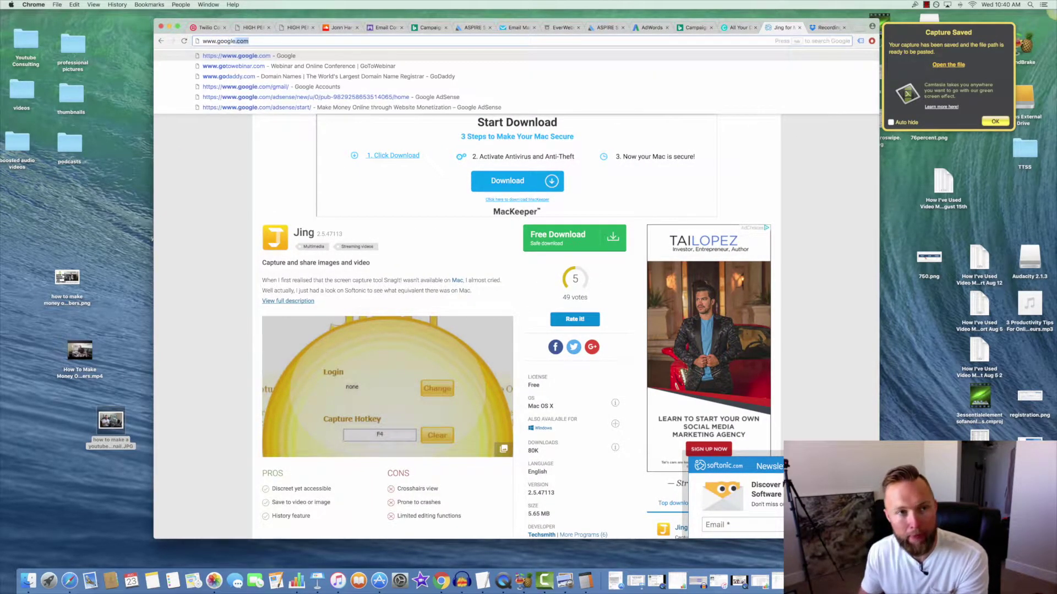
key("Return")
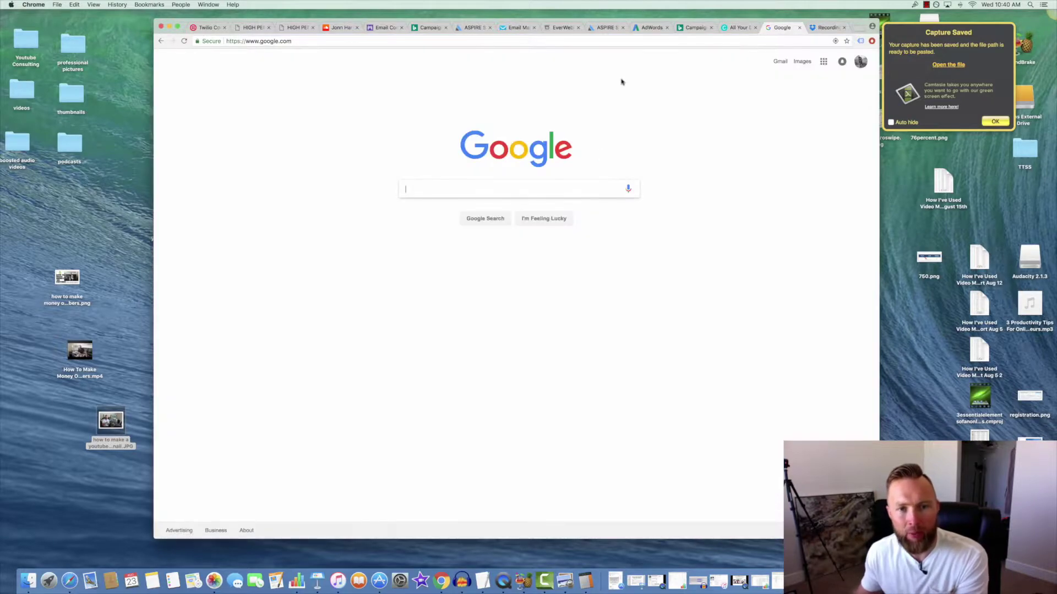
type("canva youtube thumbnail")
key("Return")
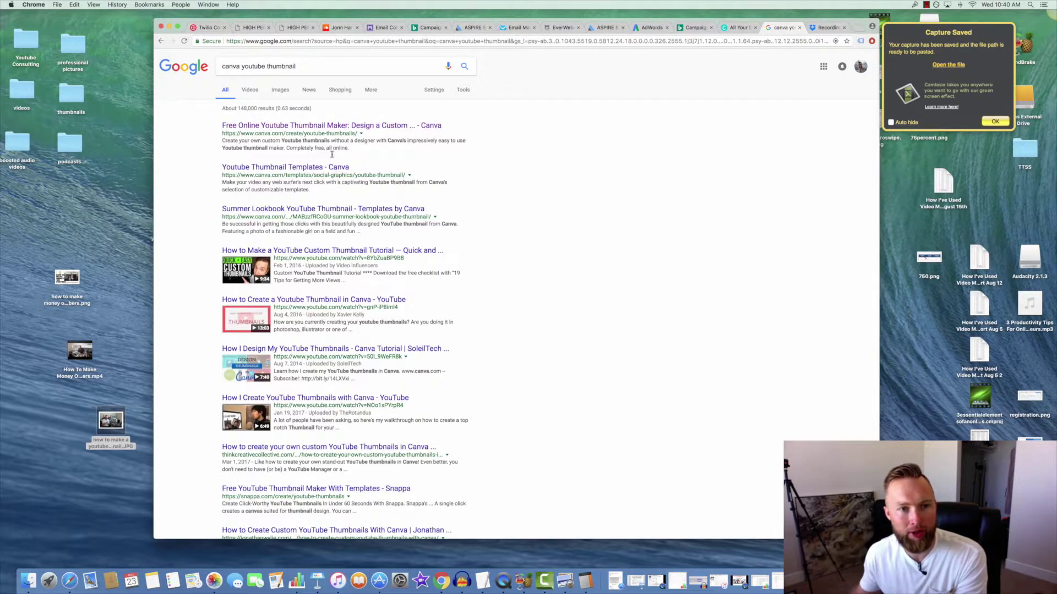
- Open Canva's free online YouTube thumbnail maker, start a new thumbnail design and dismiss the introductory guide
left_click(296, 128)
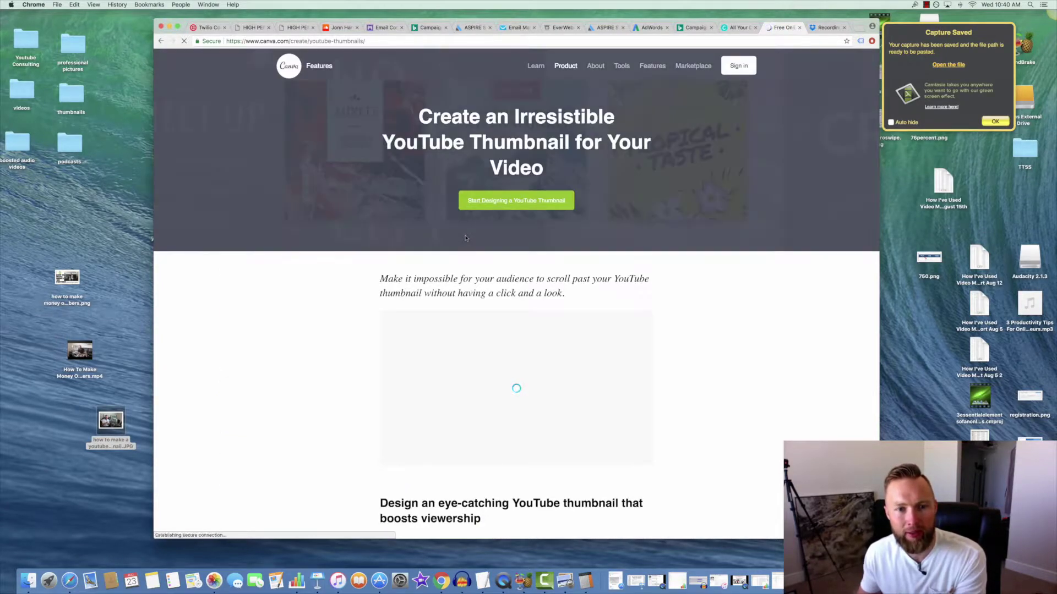
left_click(501, 203)
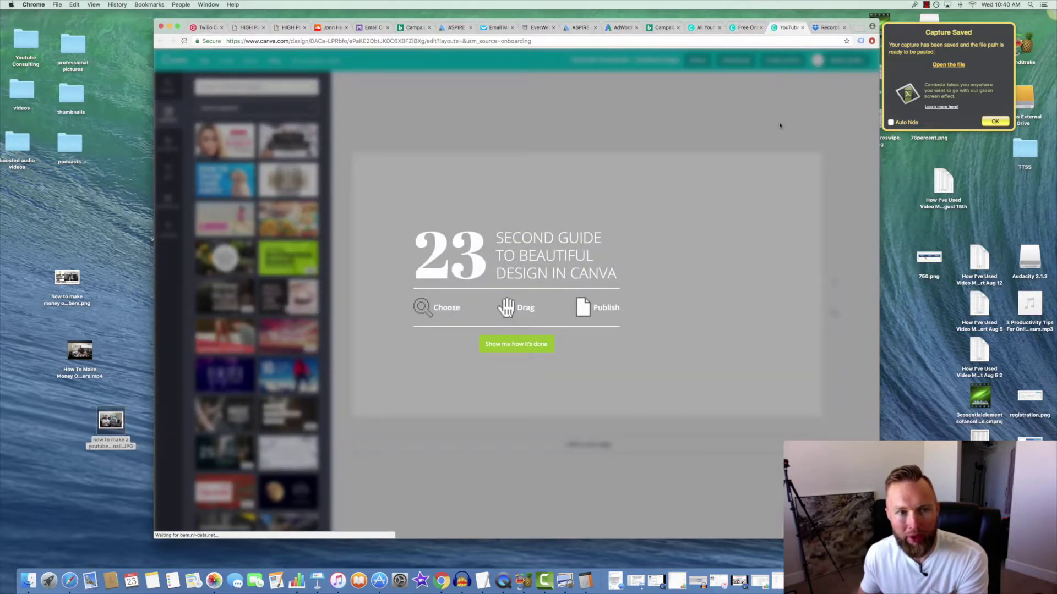
left_click(782, 125)
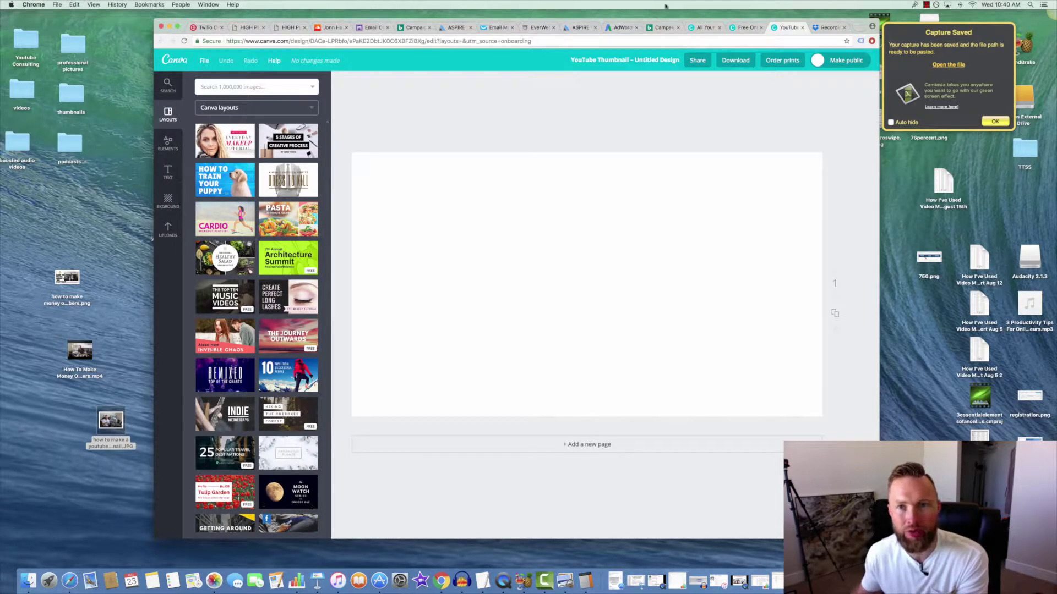
- Look through the existing designs on the Canva home page
left_click(703, 27)
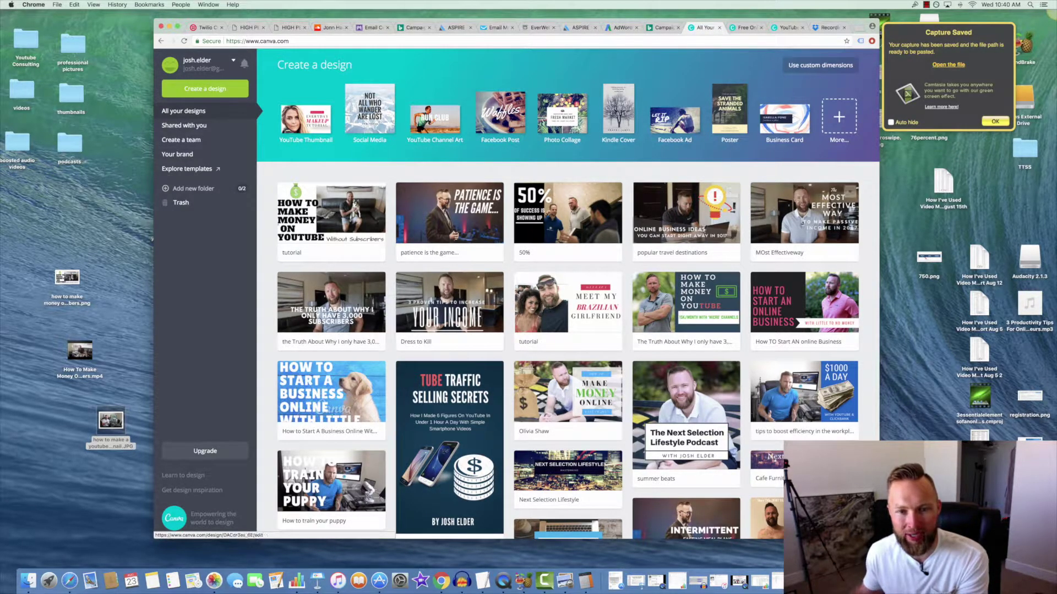
scroll(377, 363, "down", 5)
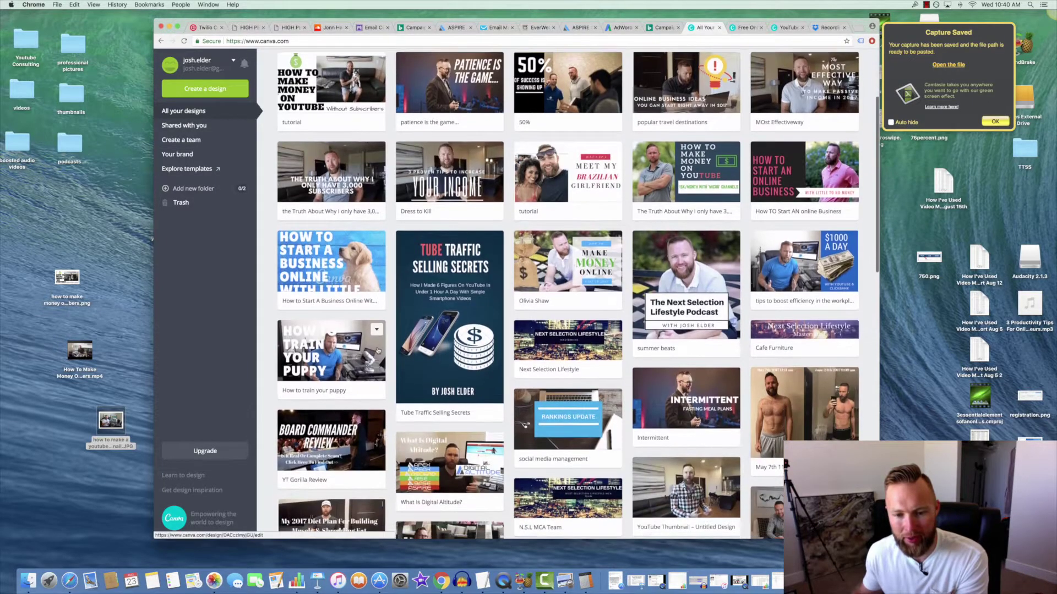
scroll(378, 351, "down", 4)
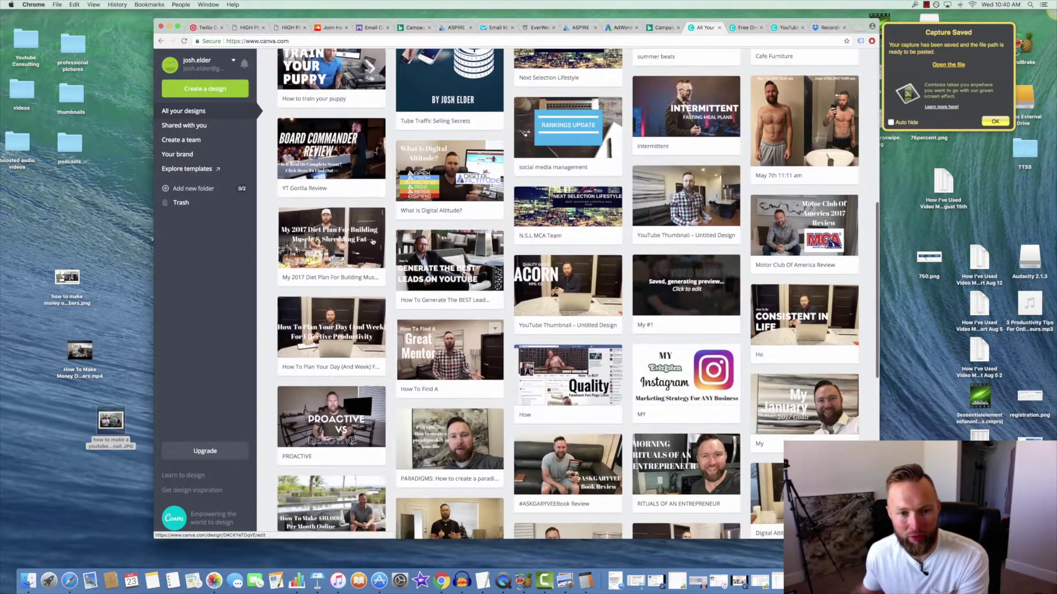
scroll(371, 348, "down", 2)
scroll(367, 235, "up", 5)
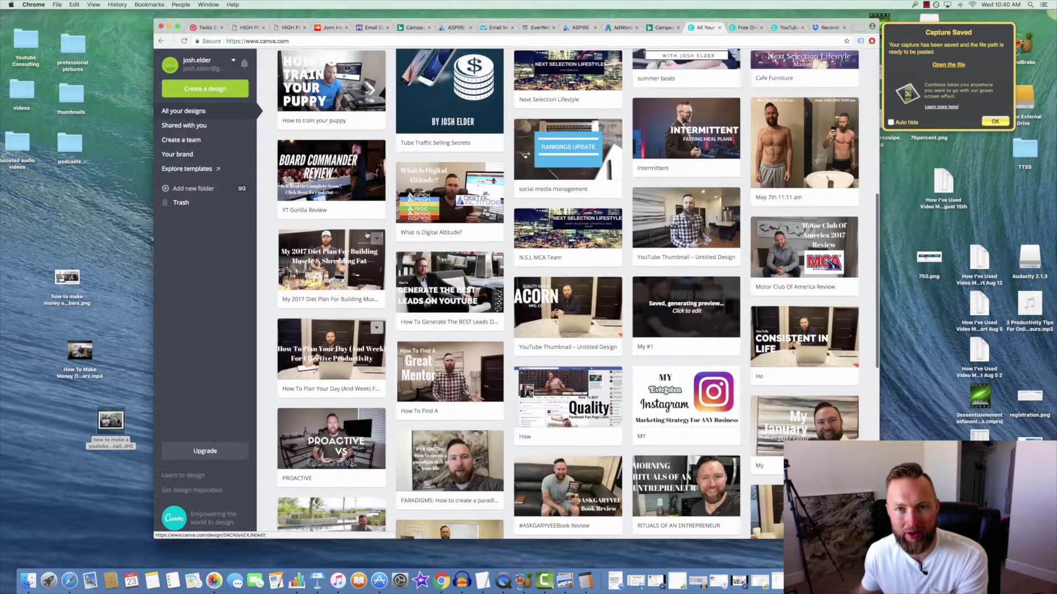
scroll(367, 235, "up", 4)
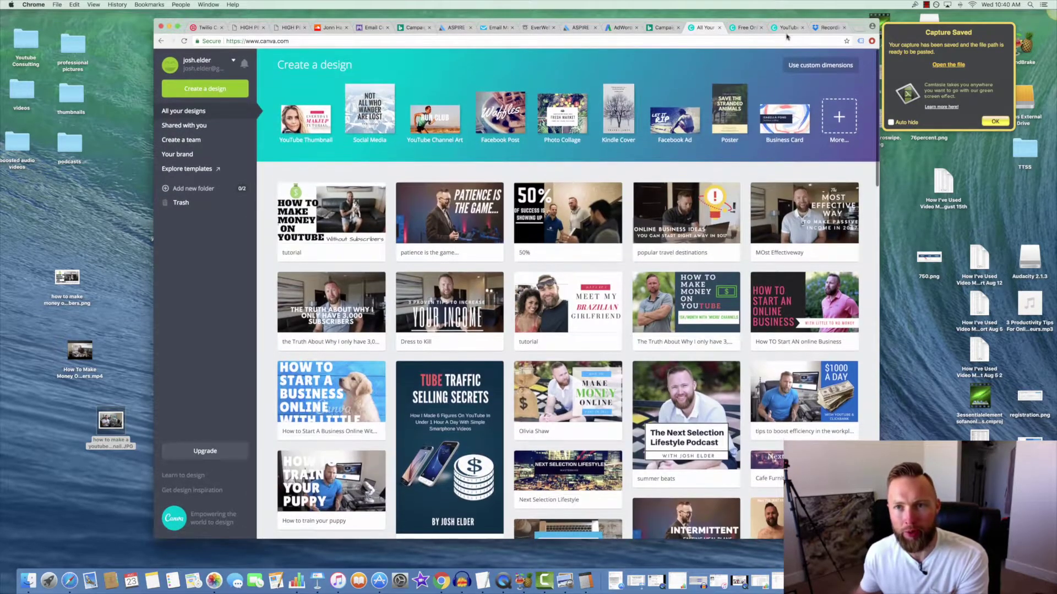
- Return to the blank YouTube thumbnail design and apply the "10 Tips from Successful People" layout to the page
left_click(784, 29)
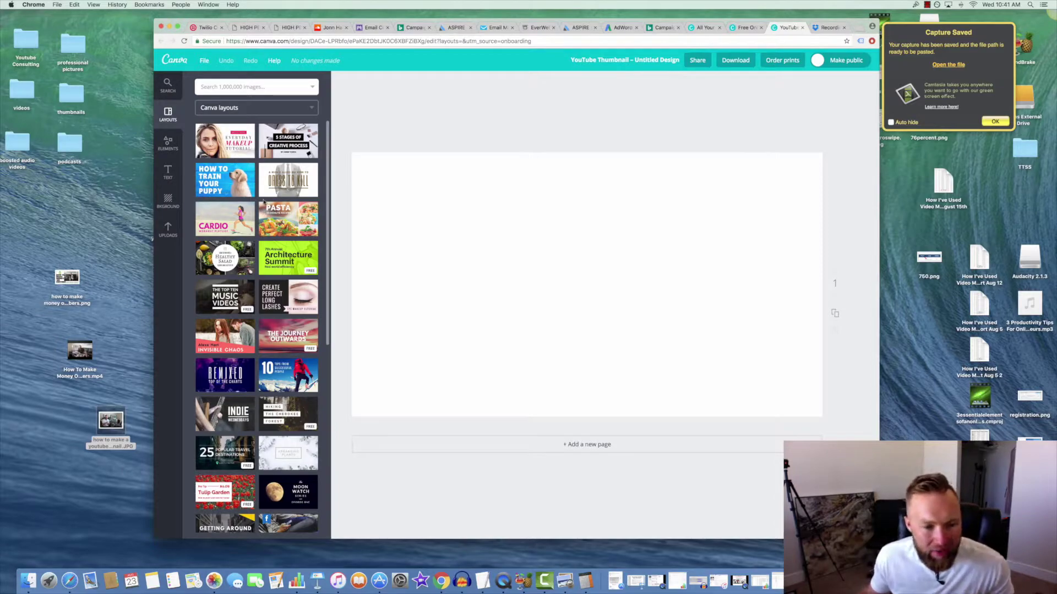
scroll(264, 203, "down", 2)
scroll(265, 202, "down", 3)
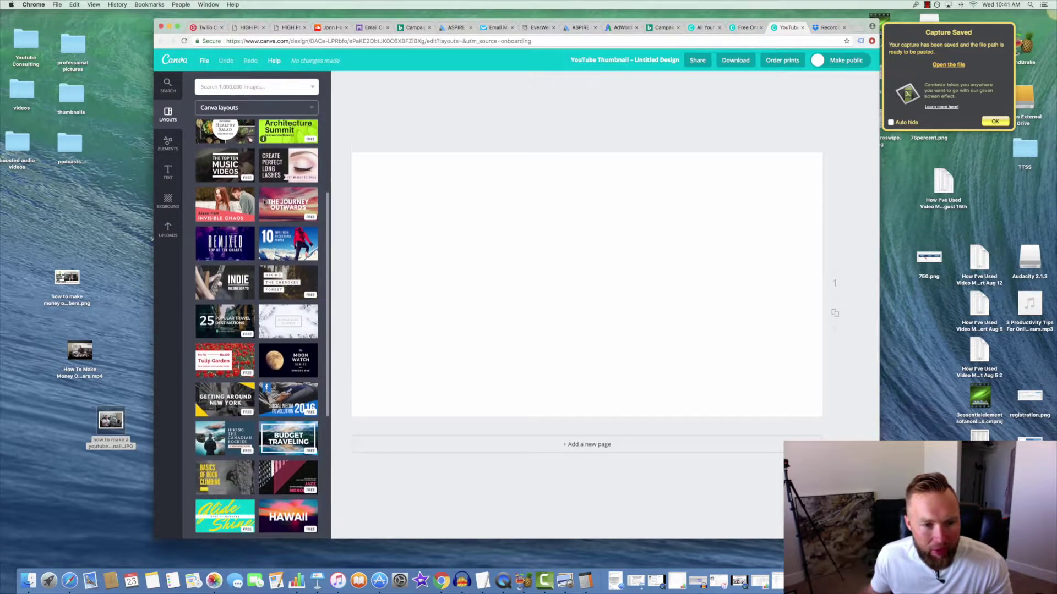
scroll(269, 206, "down", 1)
left_click_drag(279, 210, 448, 236)
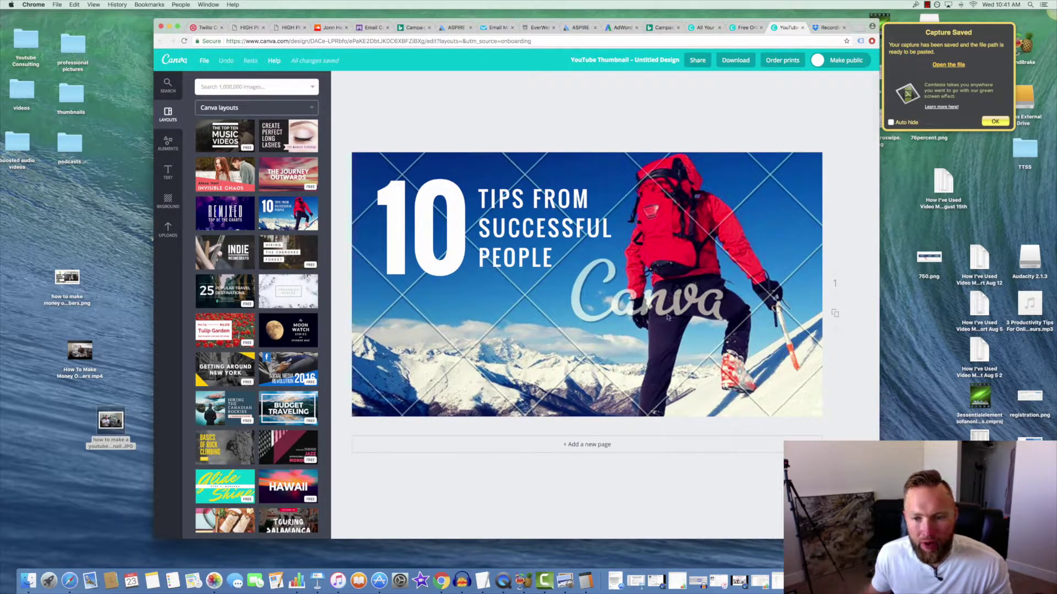
- Delete the layout's mountain climber background photo together with its empty image frame
left_click(670, 318)
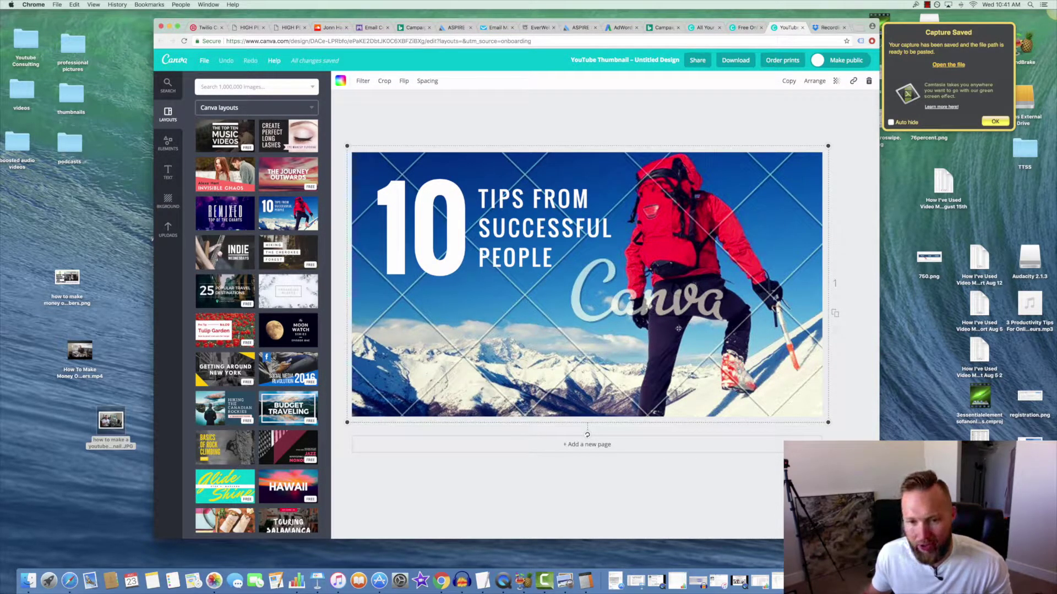
key("super+z")
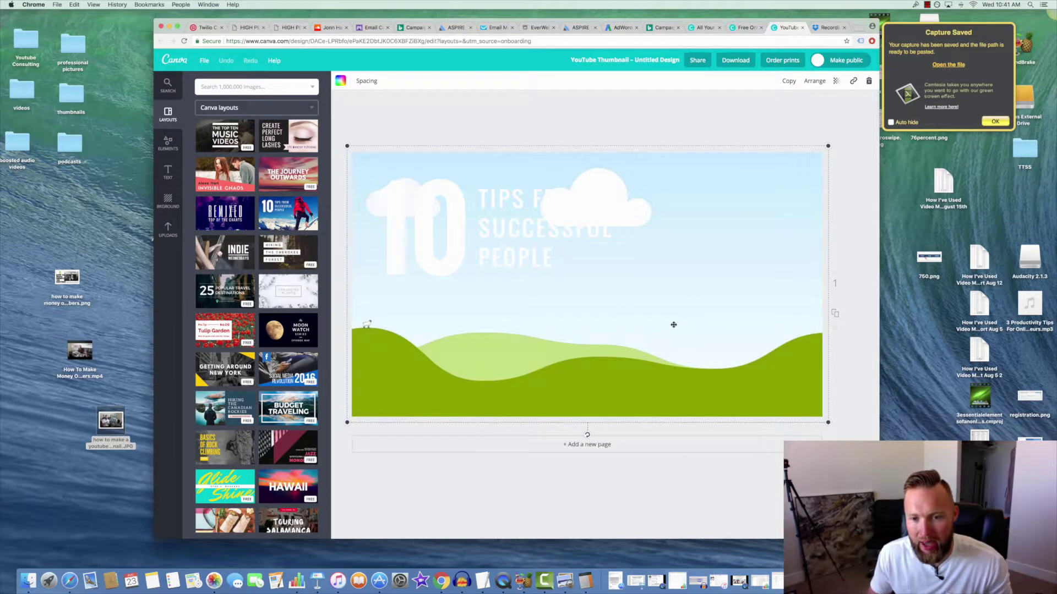
key("super+z")
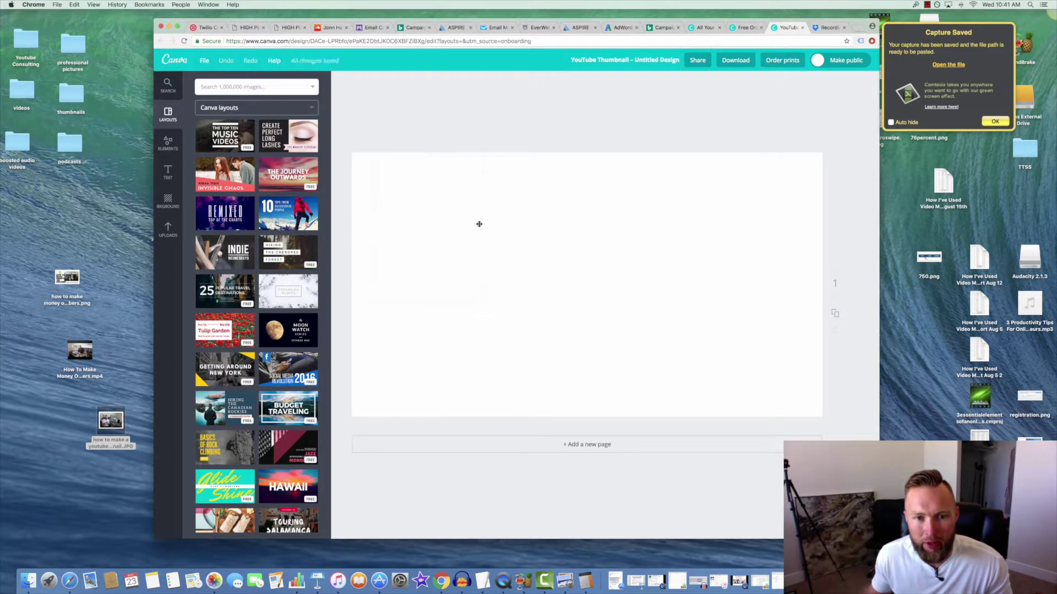
- Change the colour of the "TIPS FROM SUCCESSFUL PEOPLE" text to black (#000000)
left_click(479, 224)
left_click_drag(658, 262, 483, 198)
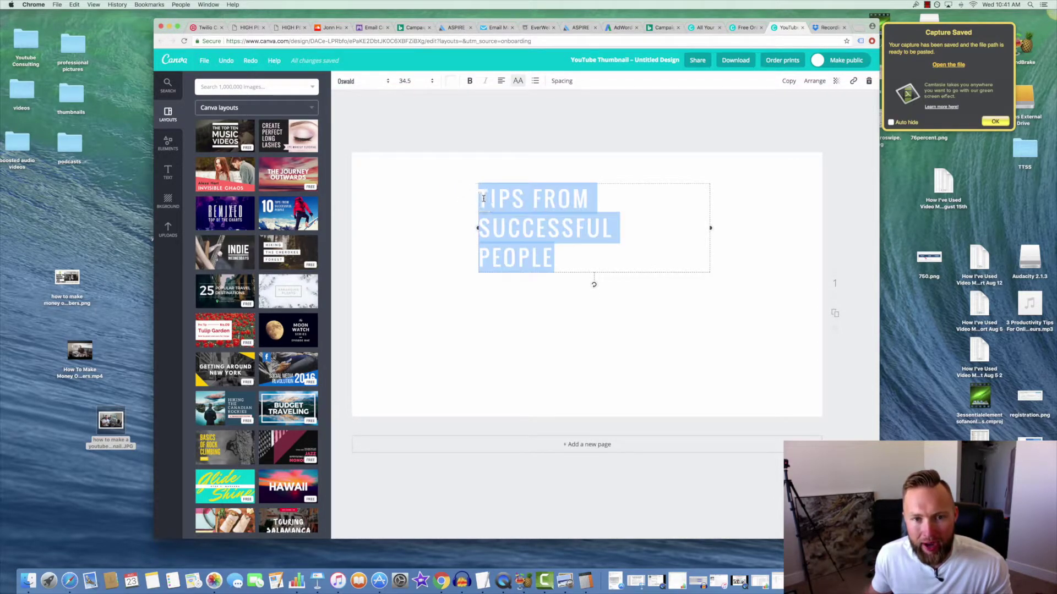
left_click(451, 81)
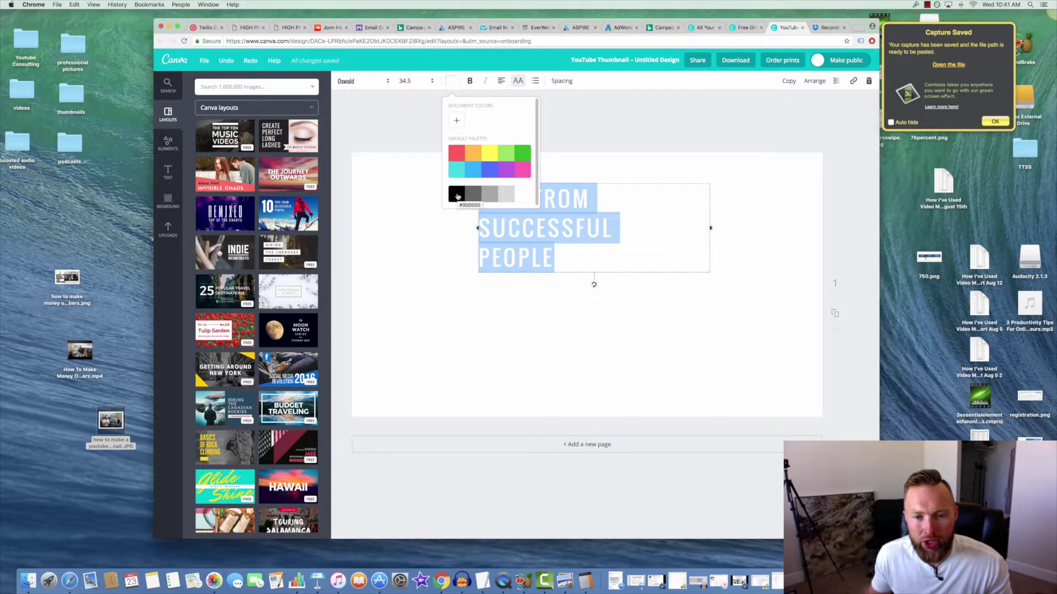
left_click(457, 196)
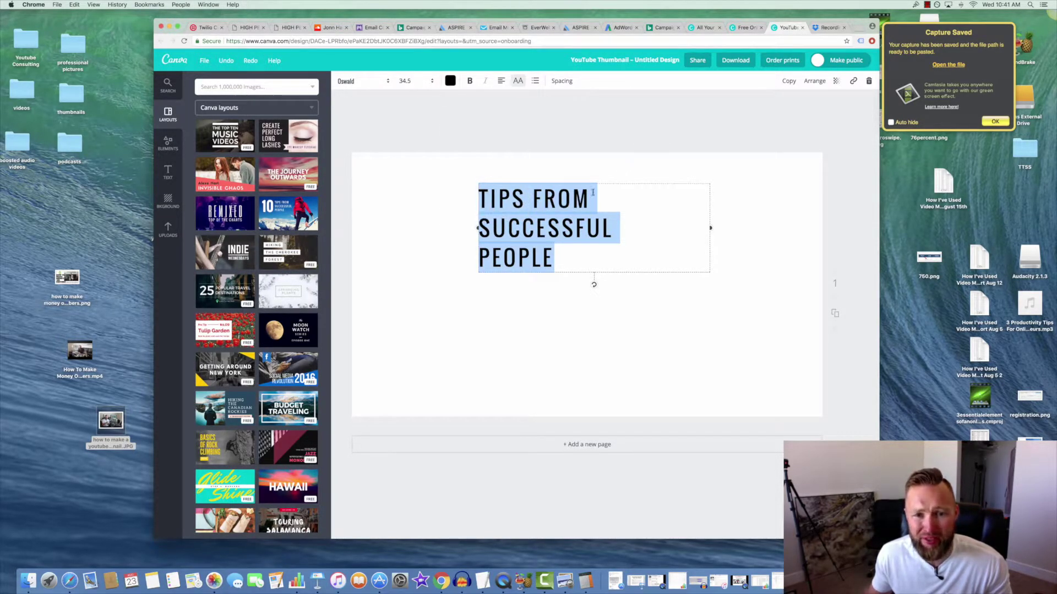
- Move the "TIPS FROM SUCCESSFUL PEOPLE" text to the right half of the page, vertically near the middle
left_click(597, 173)
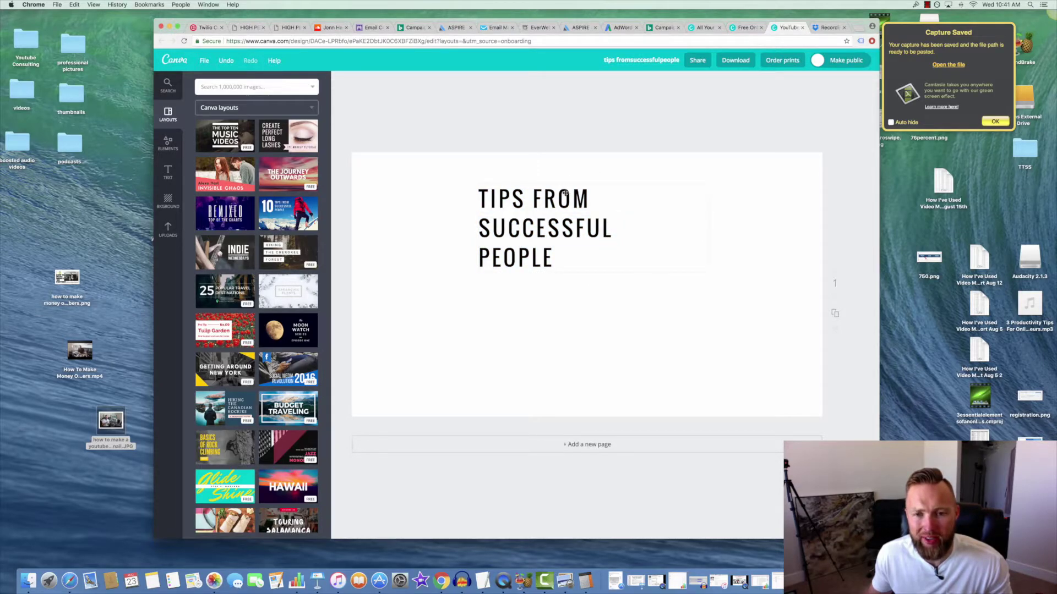
left_click_drag(564, 192, 712, 241)
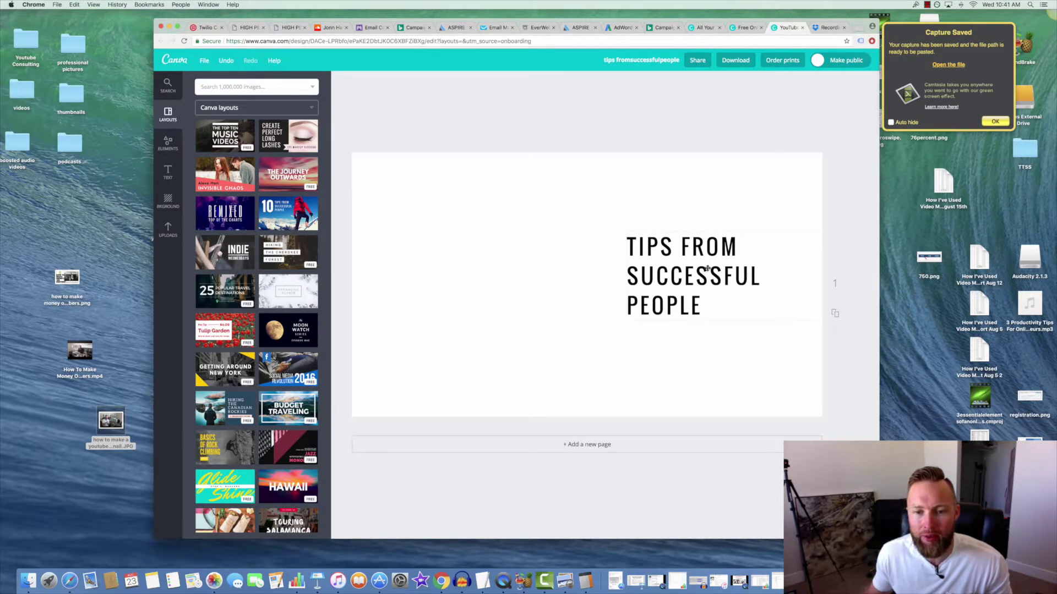
left_click(710, 295)
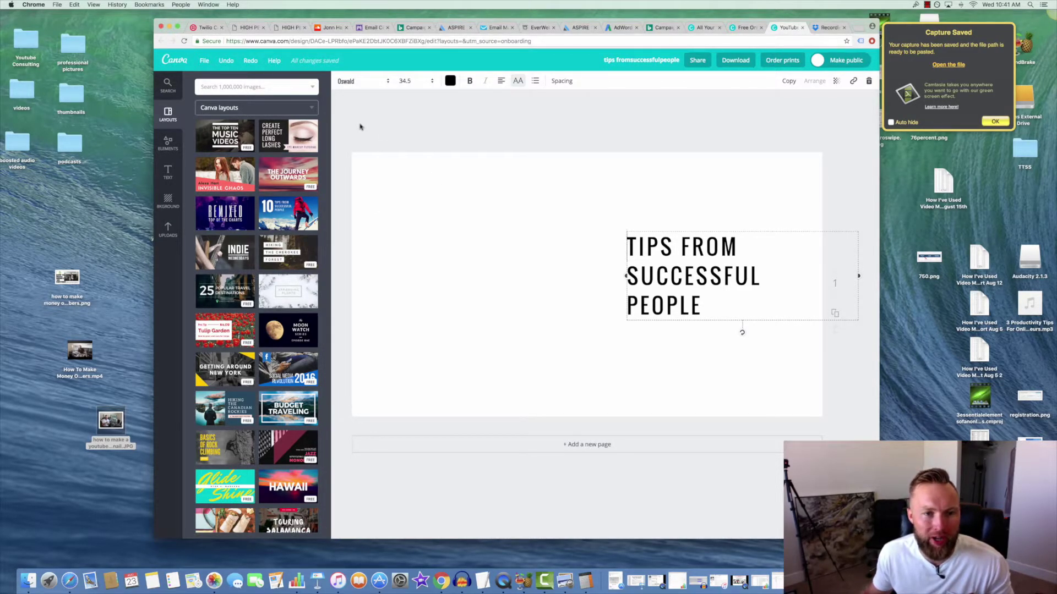
- Search the image library for "money", try the yellow money bag illustration on the page and delete it
left_click(245, 87)
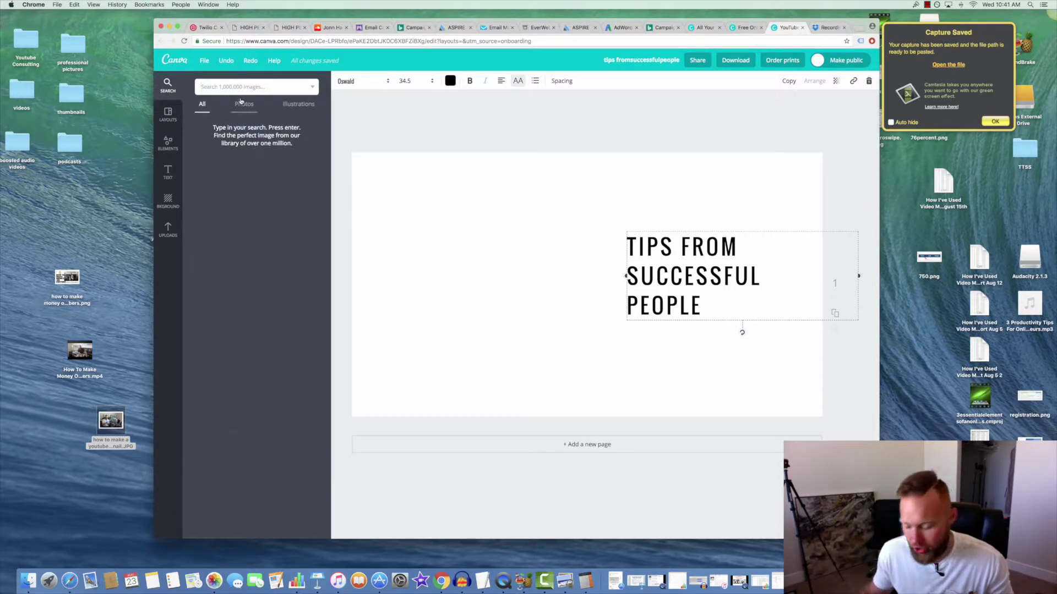
type("money")
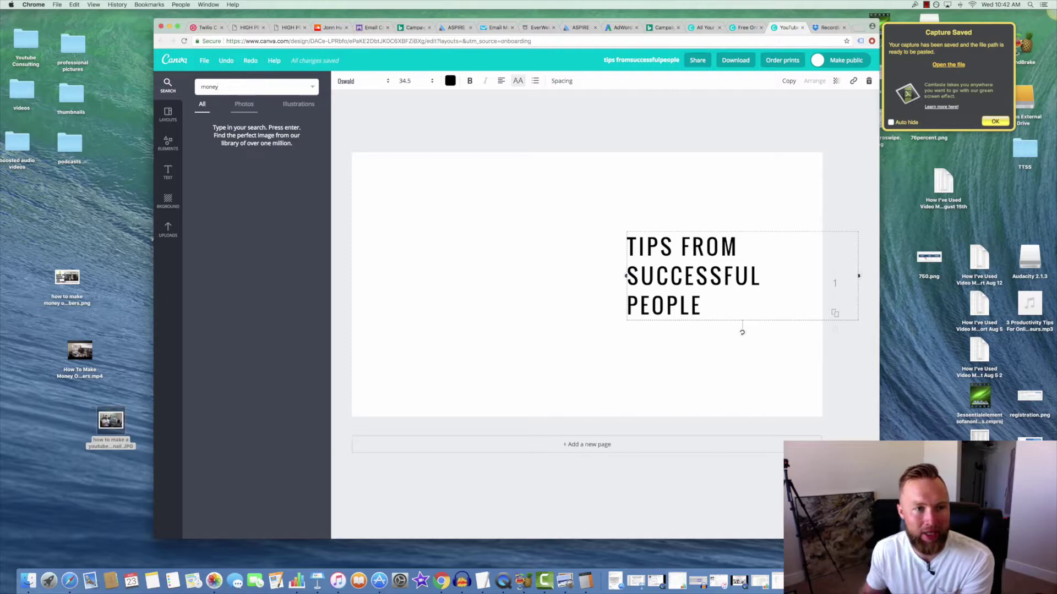
key("Return")
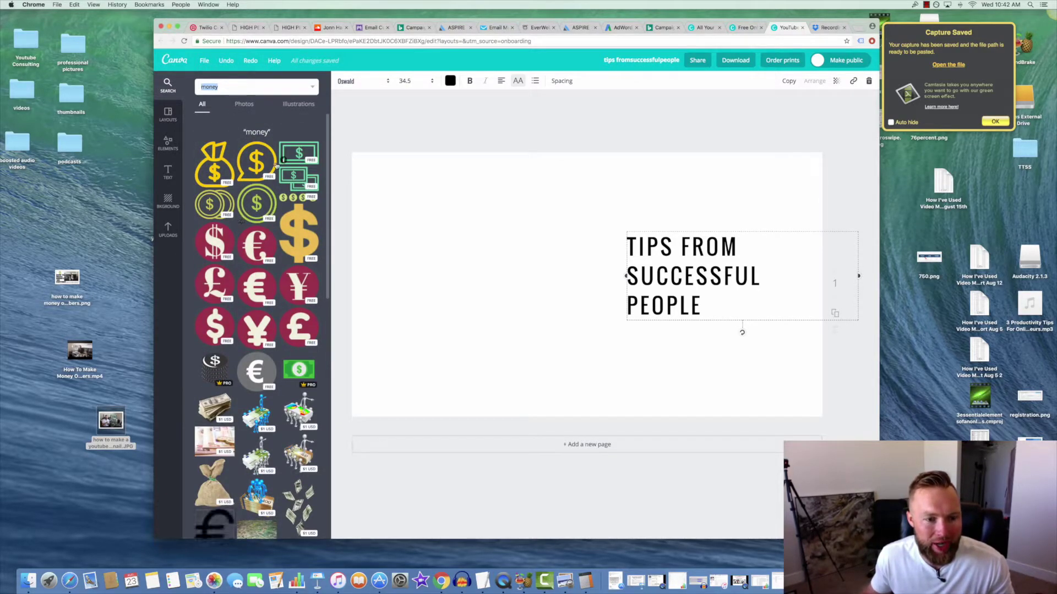
left_click_drag(234, 180, 472, 327)
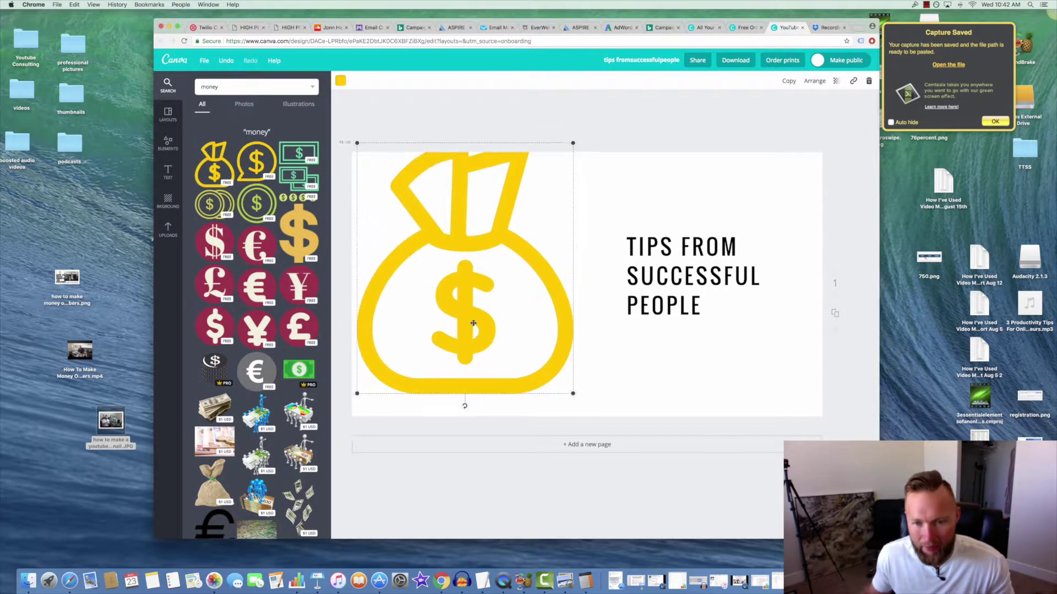
key("Delete")
- Look through the remaining money images, the element categories and the Canva layouts
scroll(279, 285, "down", 5)
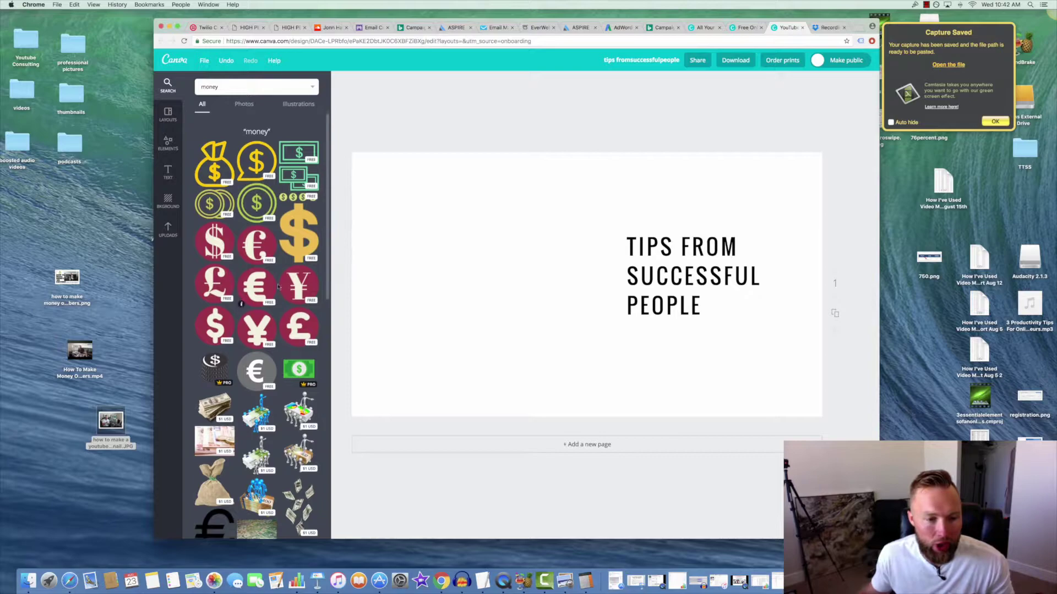
scroll(279, 285, "down", 3)
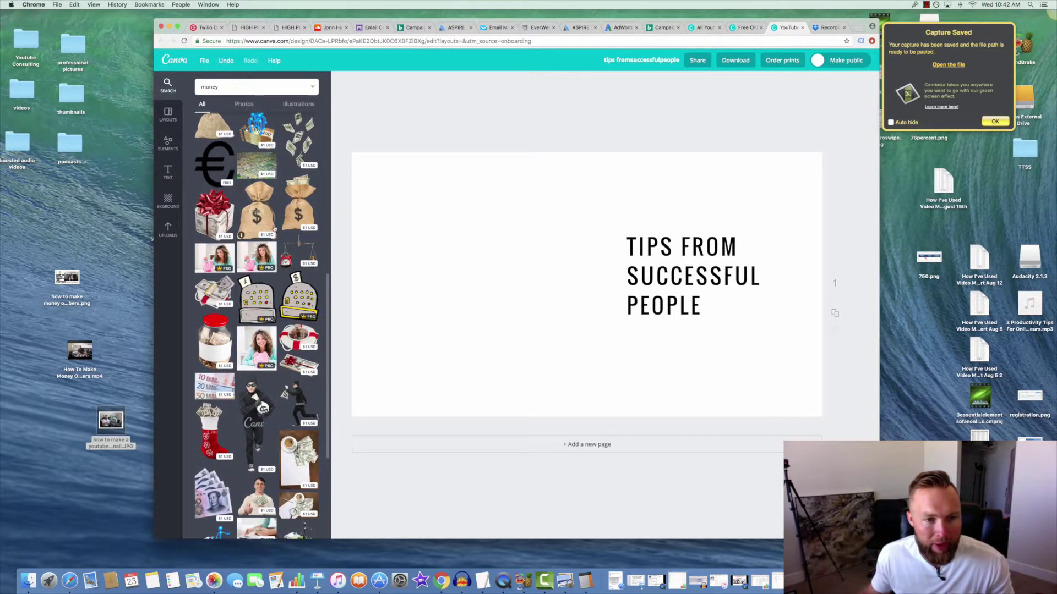
scroll(274, 275, "down", 2)
scroll(274, 281, "down", 10)
scroll(276, 280, "down", 7)
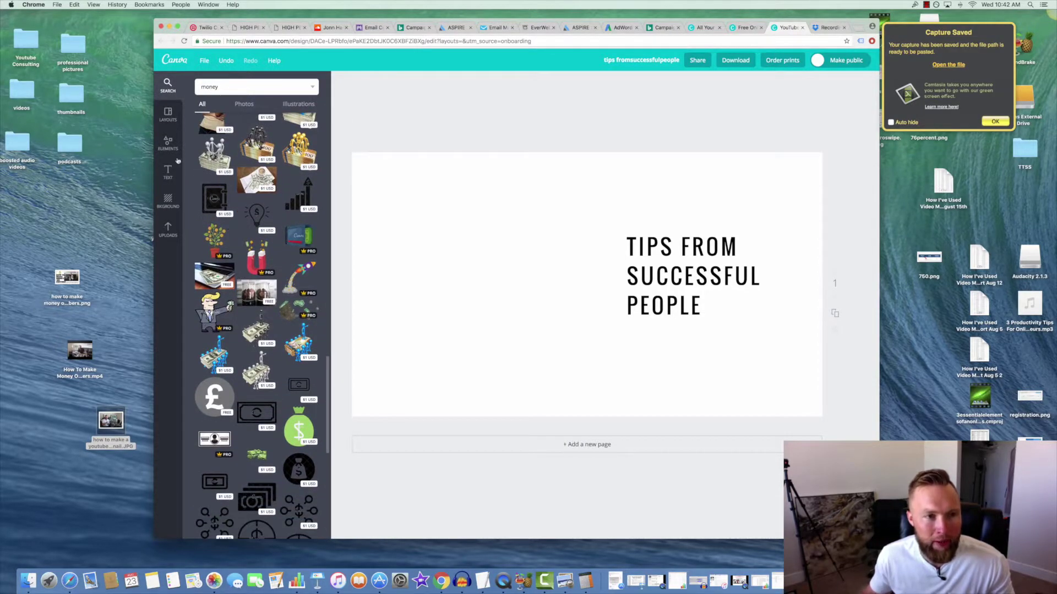
left_click(168, 145)
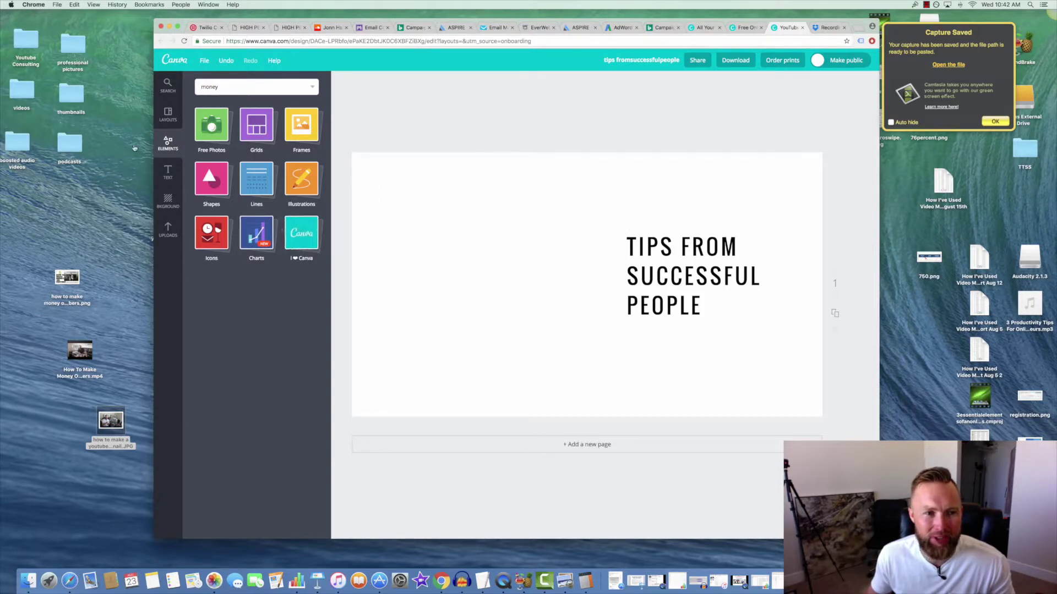
left_click(170, 109)
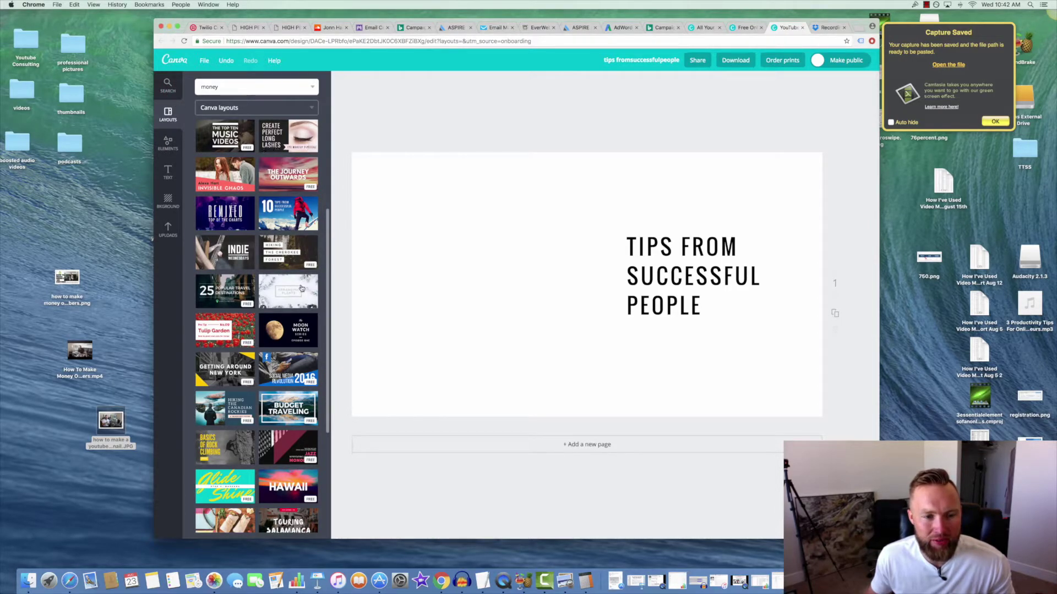
scroll(325, 320, "down", 5)
scroll(325, 320, "down", 2)
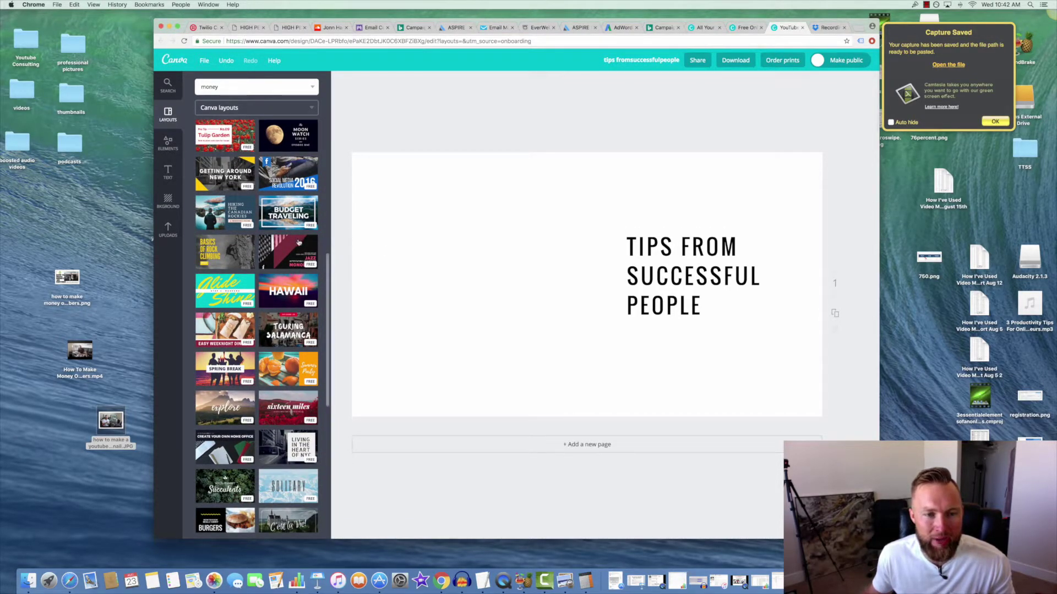
- Add the "welcome little one!" text combination to the left half of the page and open its heading for editing
left_click(168, 172)
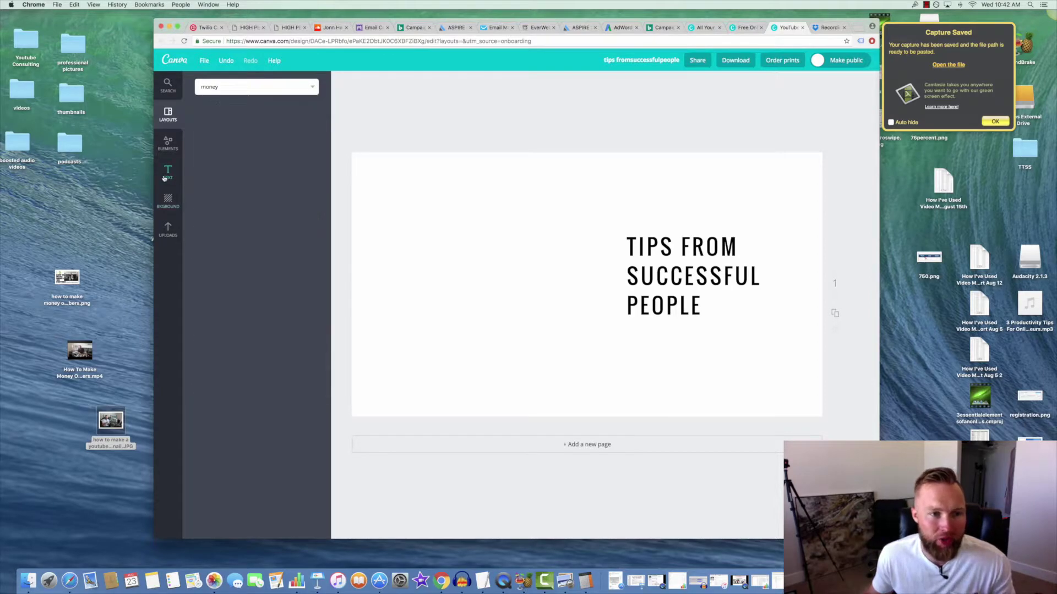
scroll(260, 253, "down", 4)
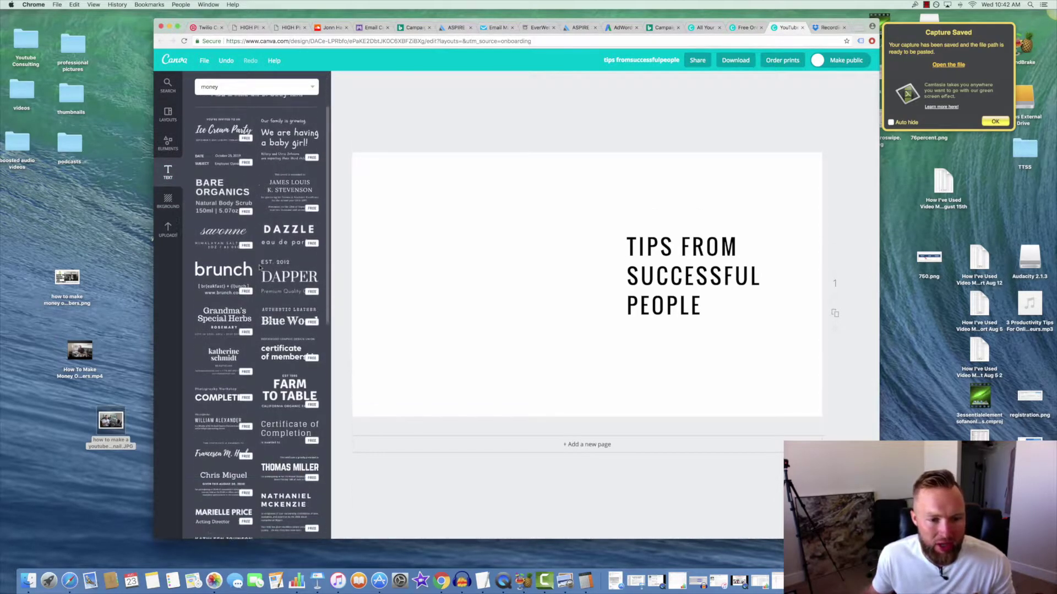
scroll(258, 267, "down", 10)
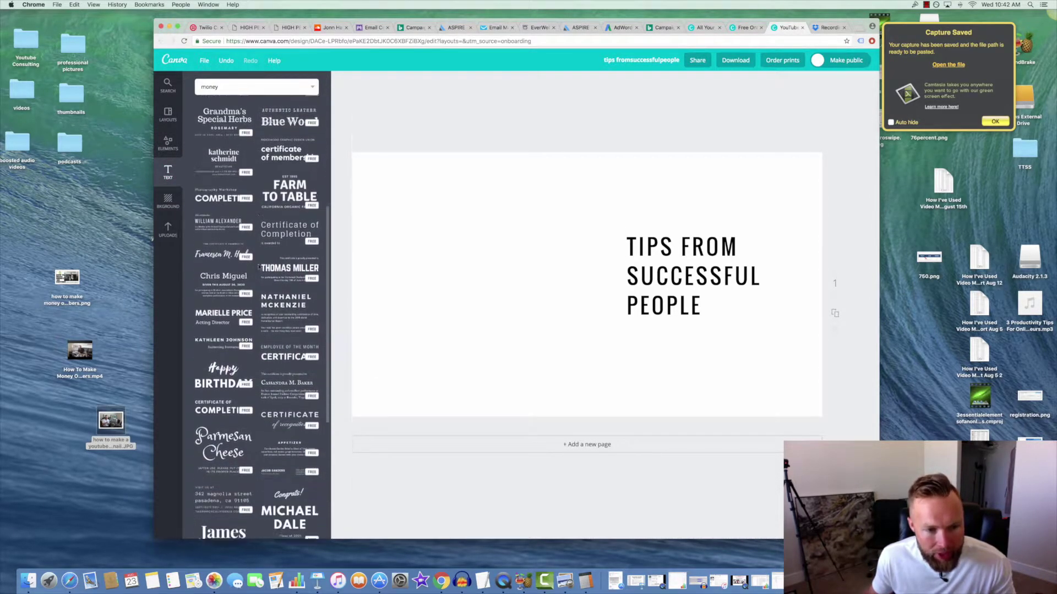
scroll(259, 267, "down", 9)
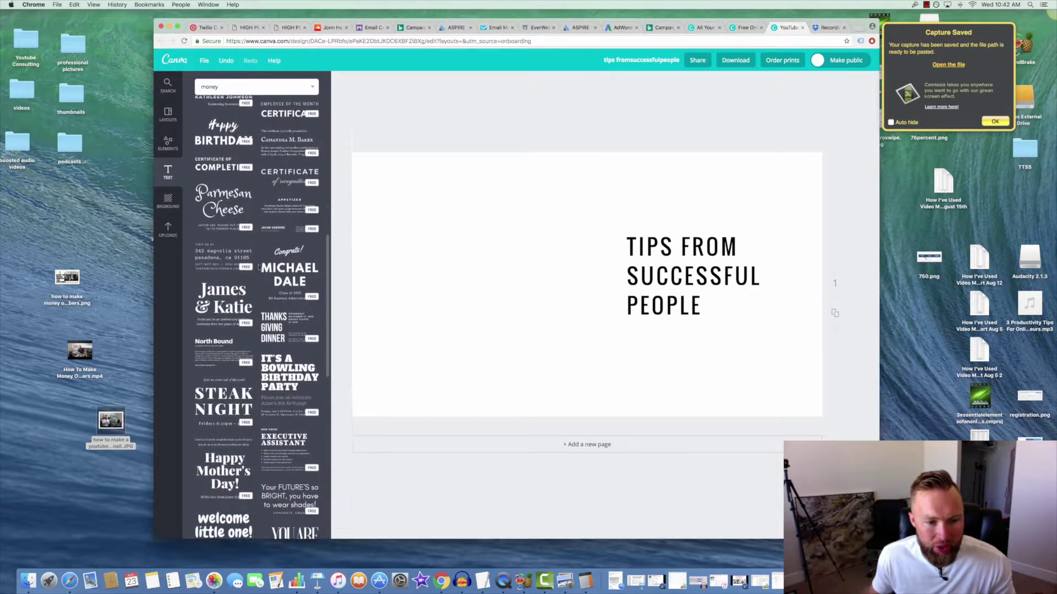
scroll(259, 266, "down", 8)
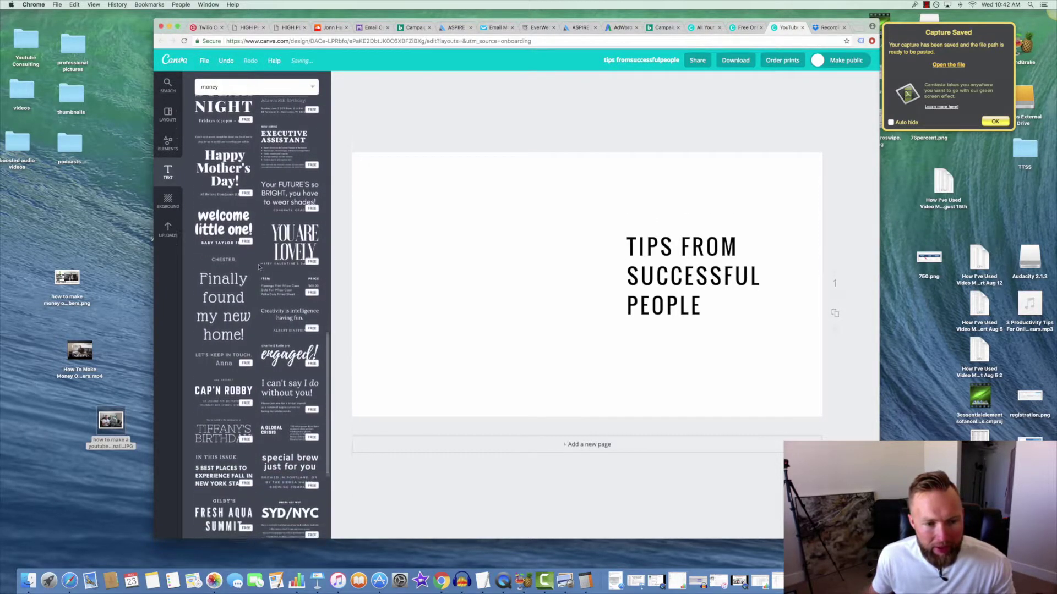
left_click_drag(226, 221, 479, 250)
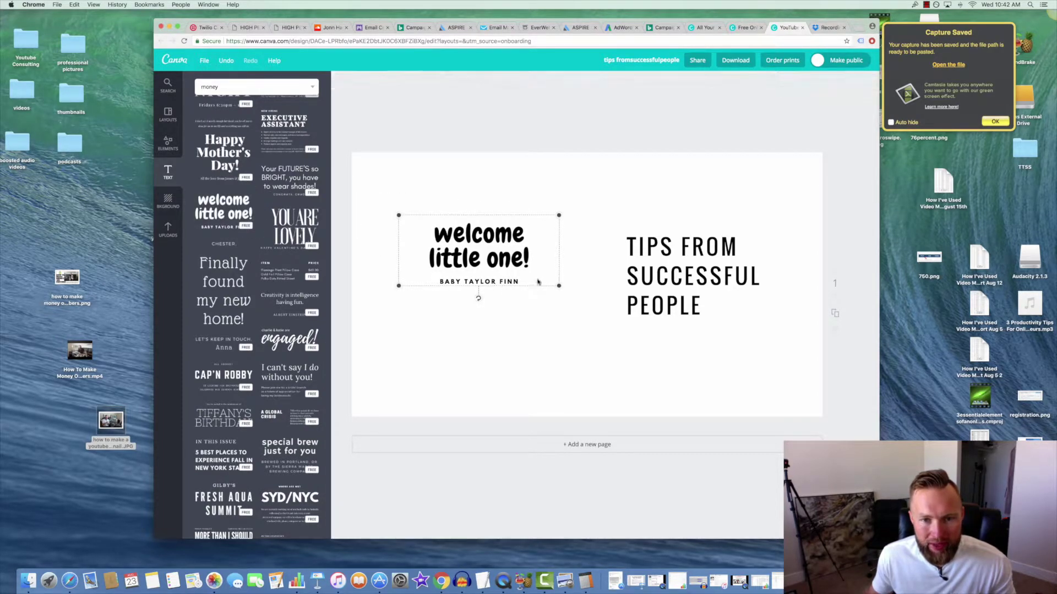
left_click(525, 316)
left_click(494, 248)
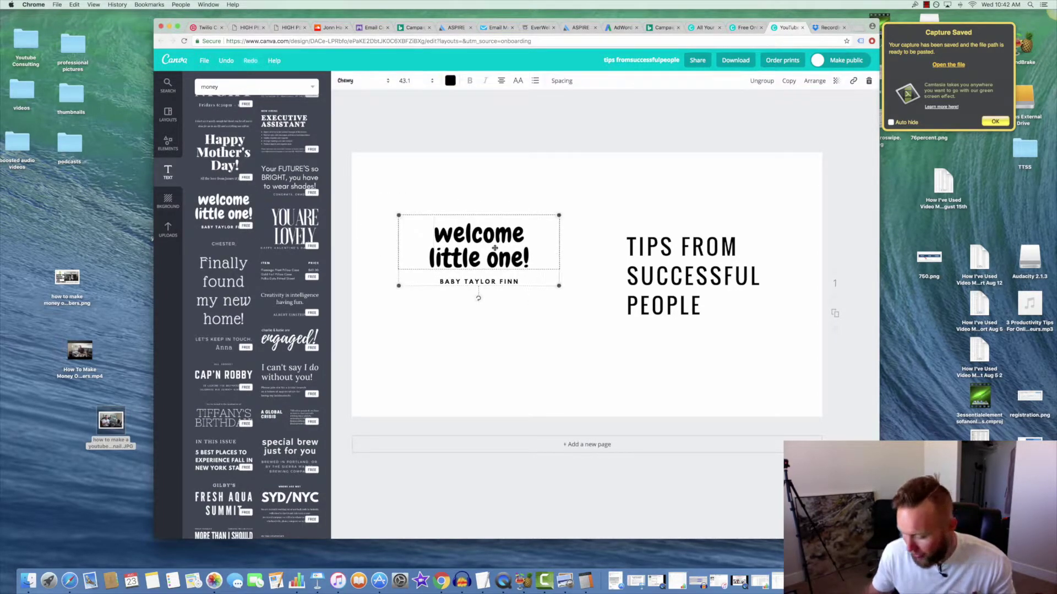
left_click(568, 306)
left_click(538, 255)
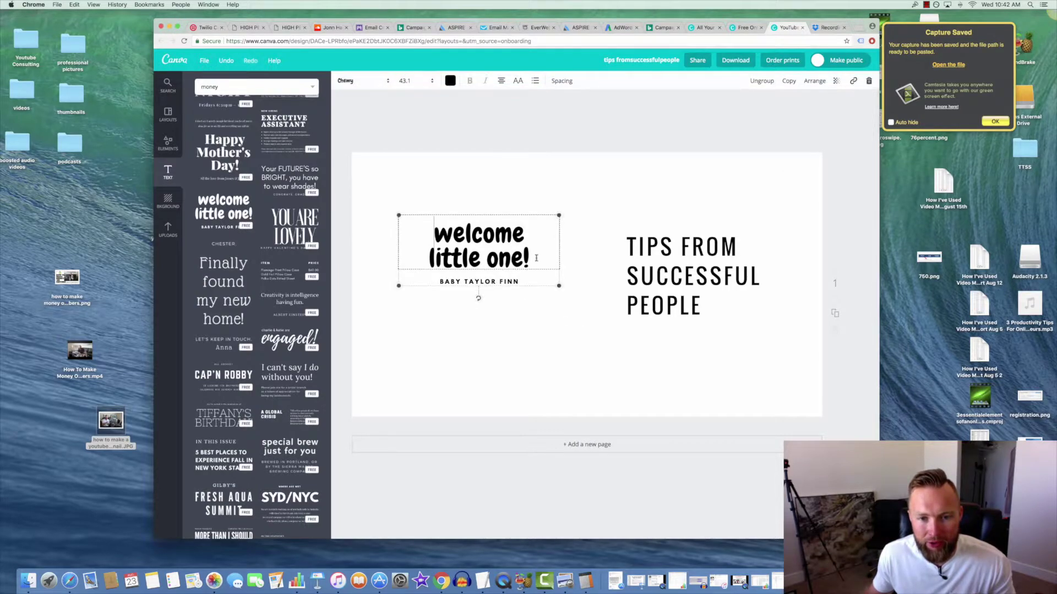
- Delete the "welcome little one!" heading and the smaller name line below it
left_click_drag(538, 255, 406, 226)
key("BackSpace")
left_click(510, 262)
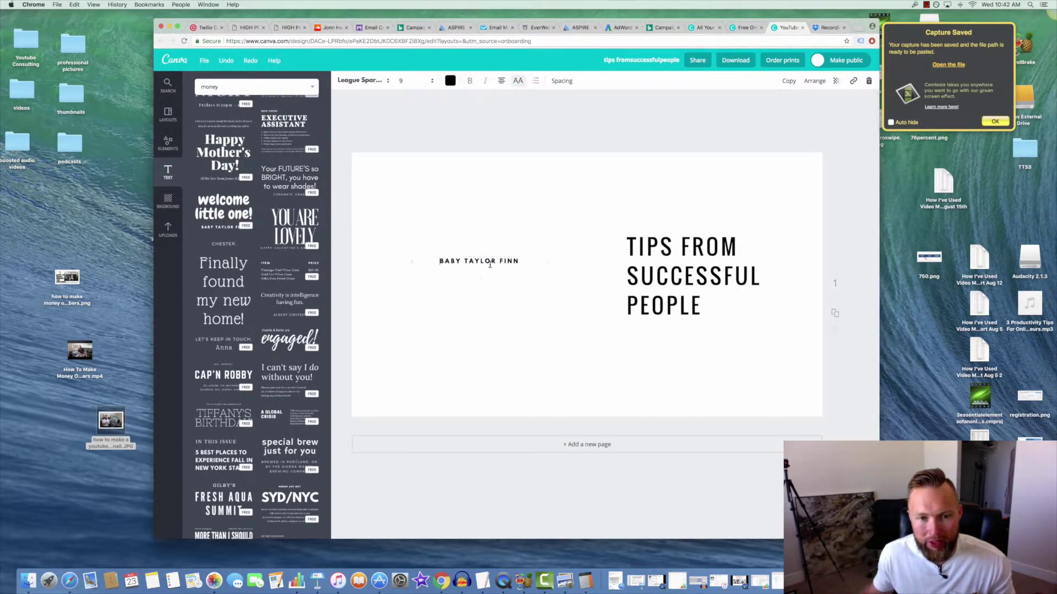
left_click(505, 261)
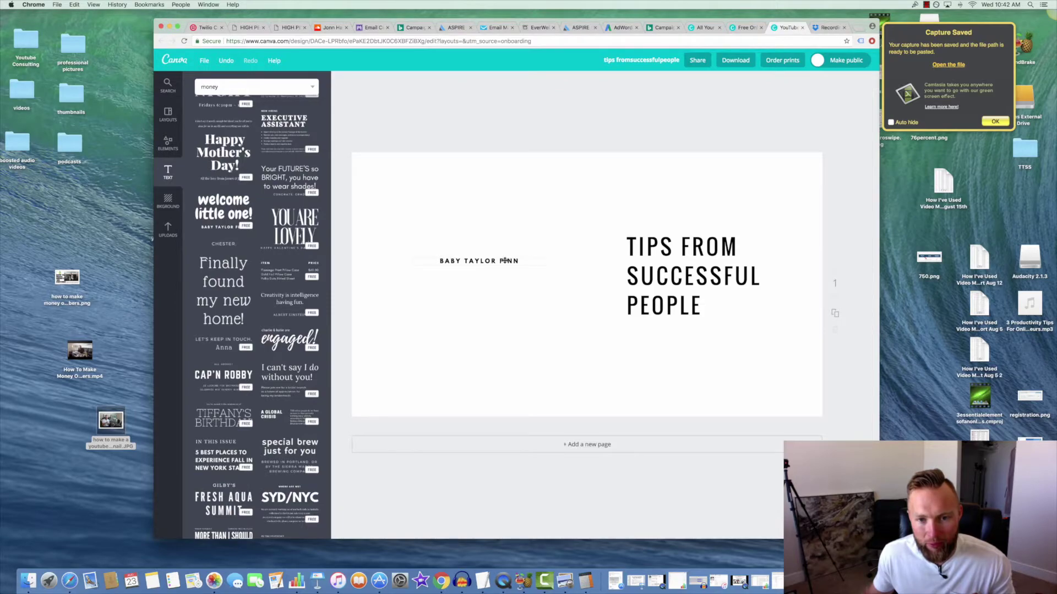
left_click(505, 261)
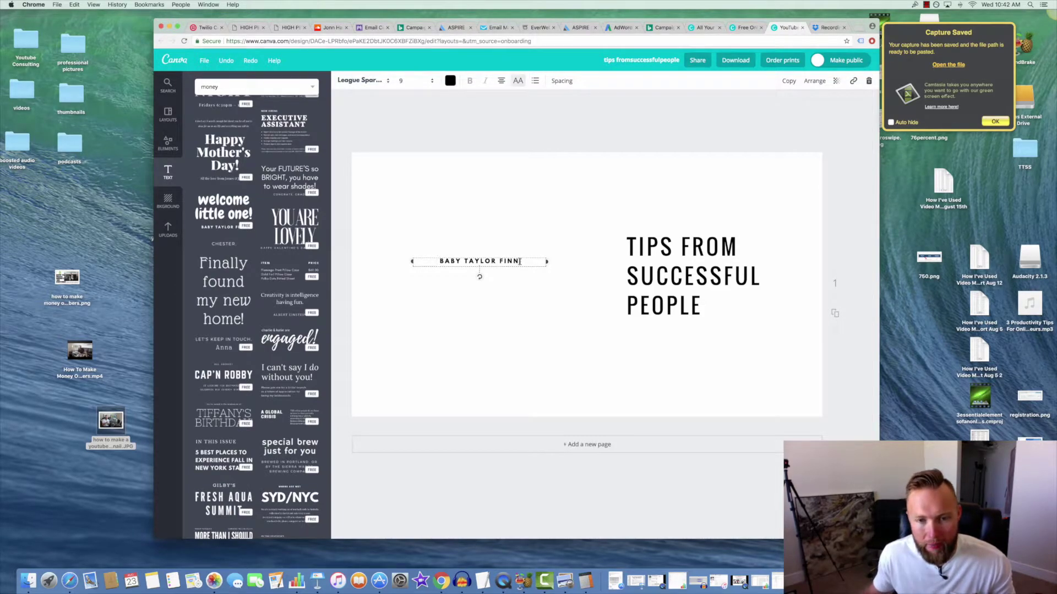
left_click_drag(520, 262, 421, 250)
key("BackSpace")
left_click(459, 318)
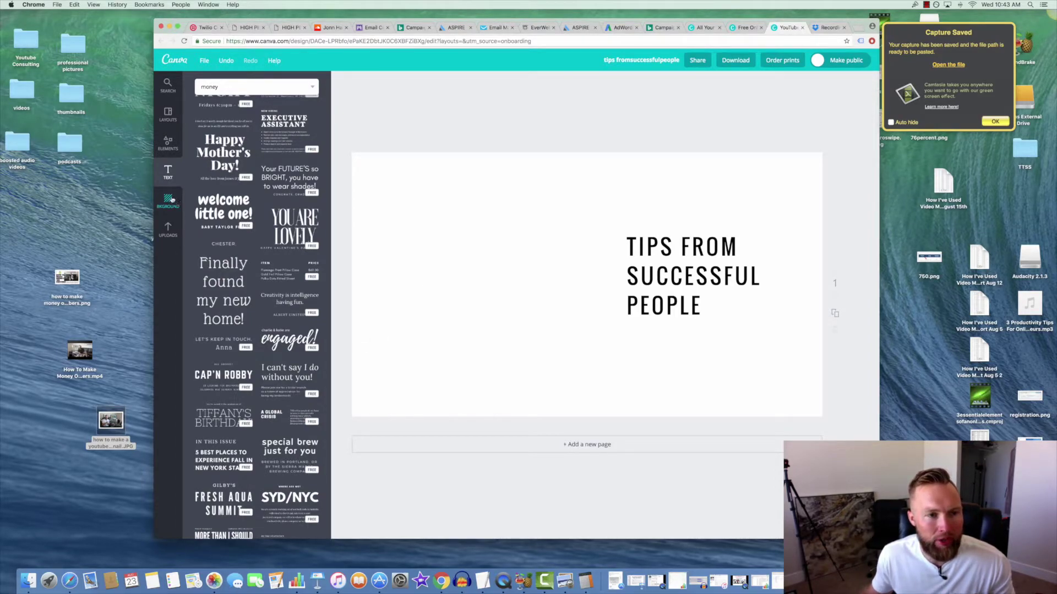
- Upload the captured video frame JPG from the desktop to the Canva uploads
left_click(168, 232)
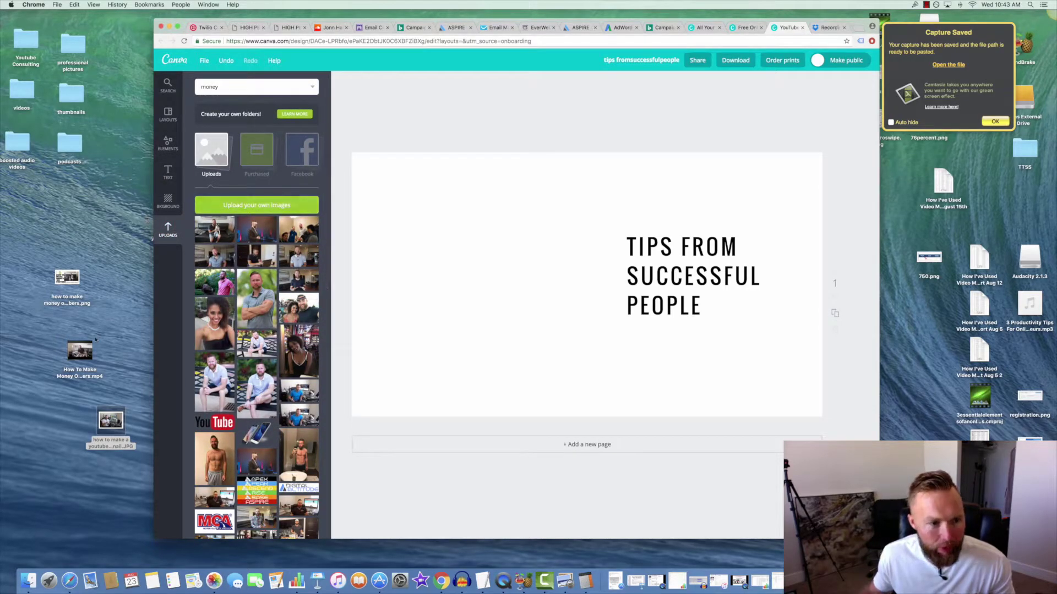
left_click_drag(110, 421, 255, 256)
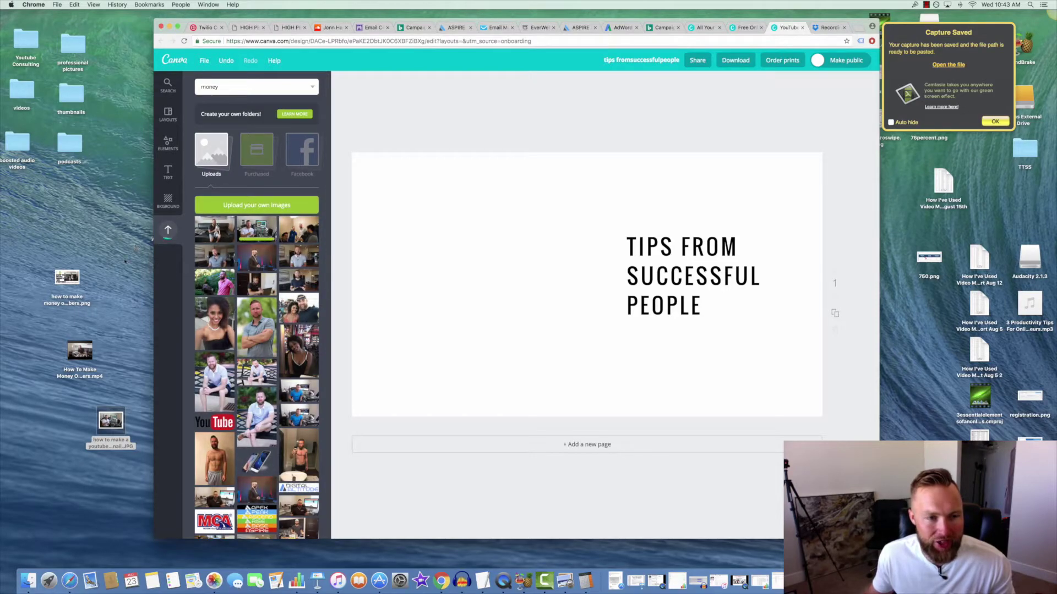
- Try a black page background and switch it back to white
left_click(164, 199)
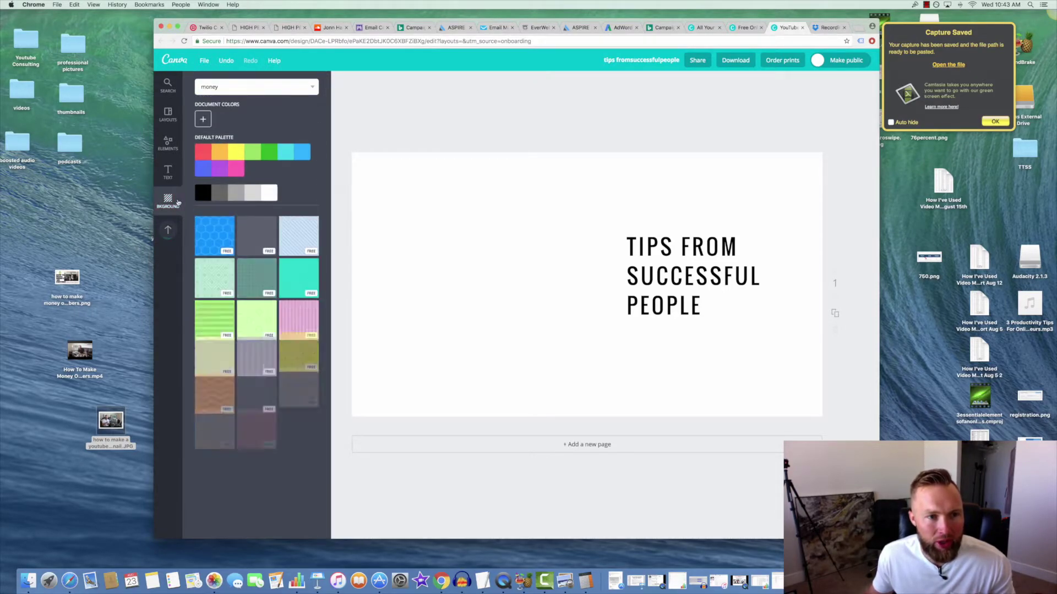
left_click(202, 194)
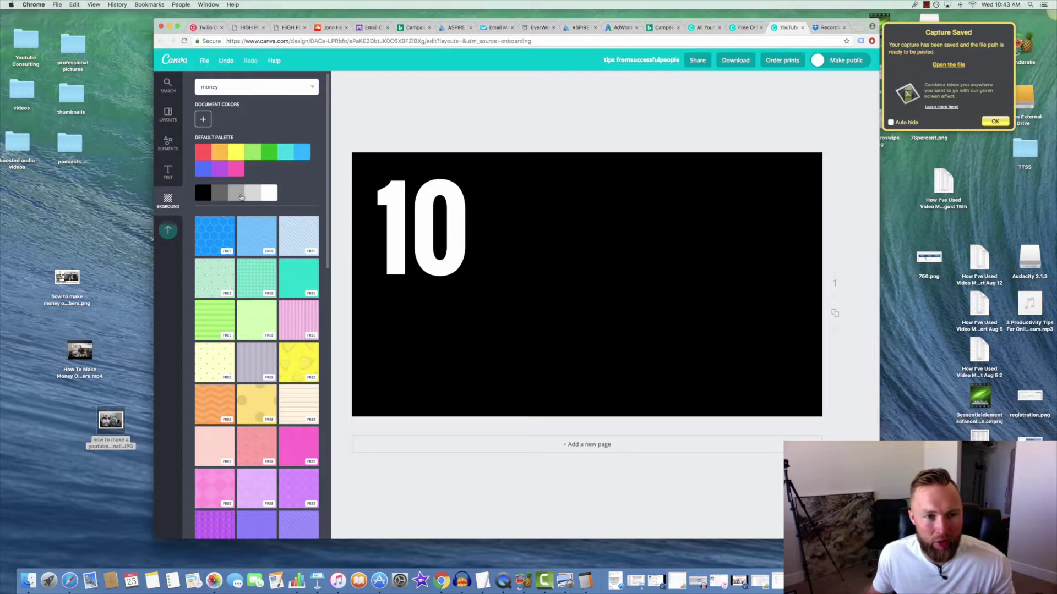
left_click(271, 198)
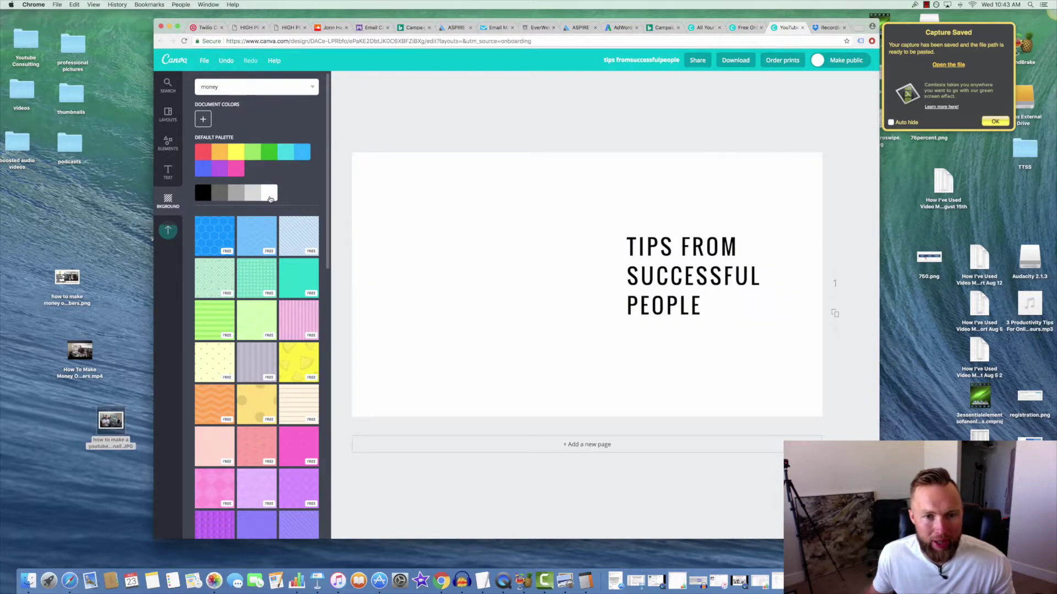
- Reveal the leftover white "10" with a black background, delete that text and restore the white background
left_click(201, 194)
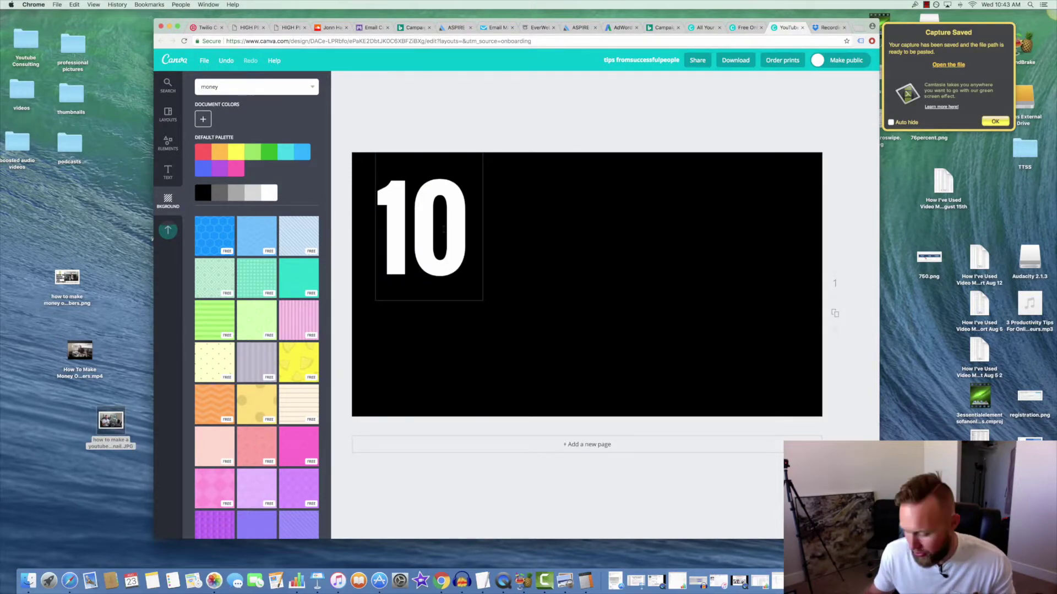
left_click(444, 229)
left_click_drag(467, 232, 361, 231)
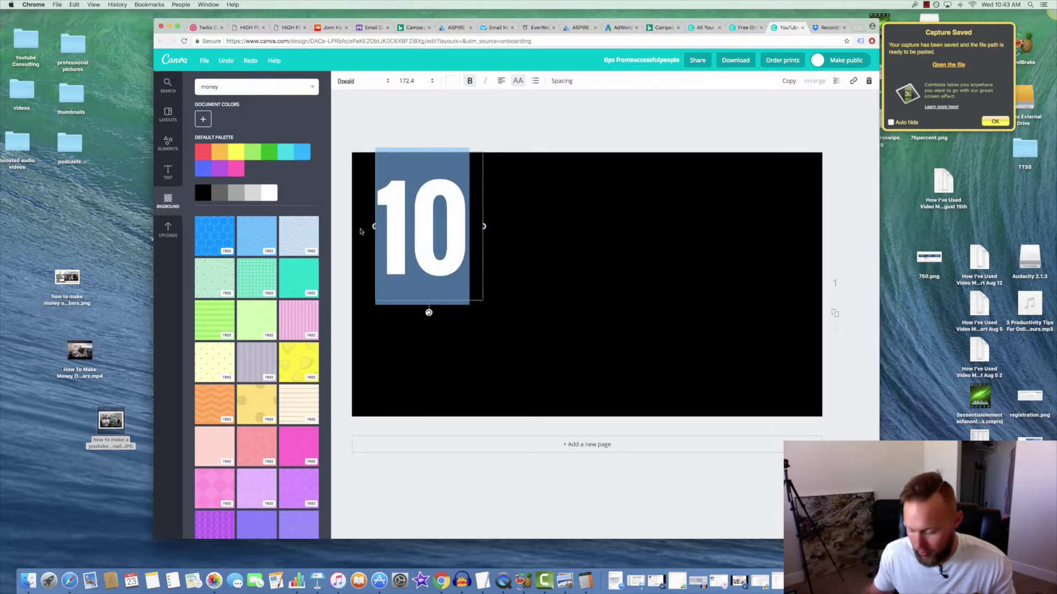
key("BackSpace")
key("ctrl+z")
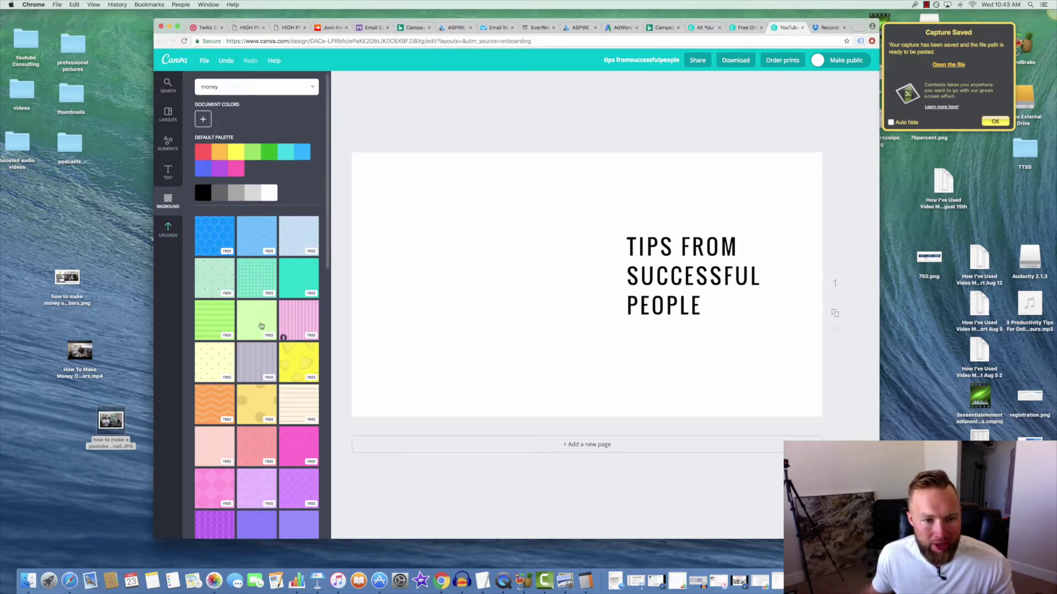
scroll(265, 340, "down", 10)
scroll(265, 340, "down", 8)
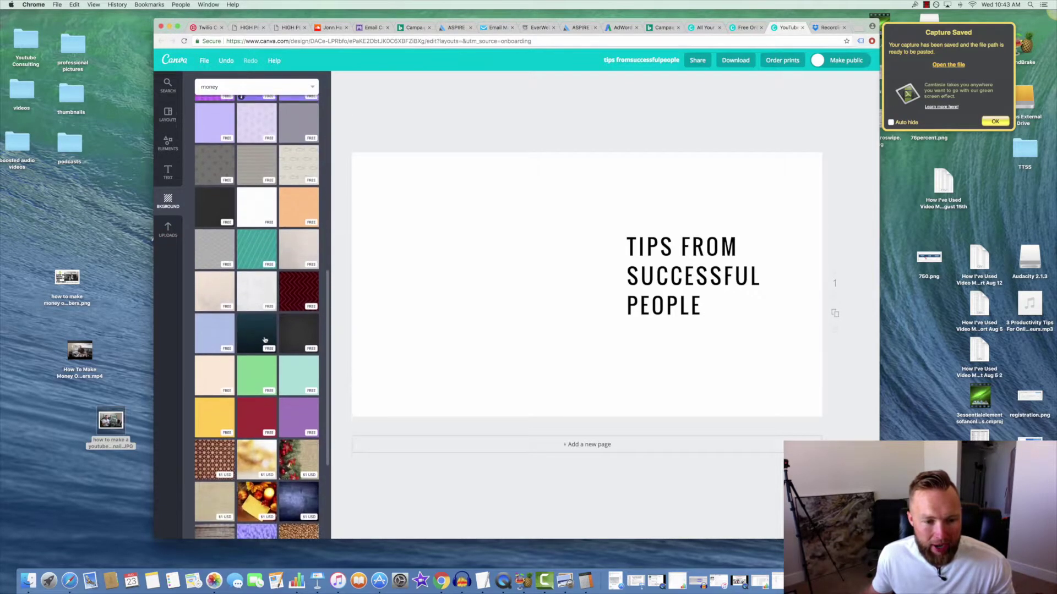
scroll(245, 325, "up", 20)
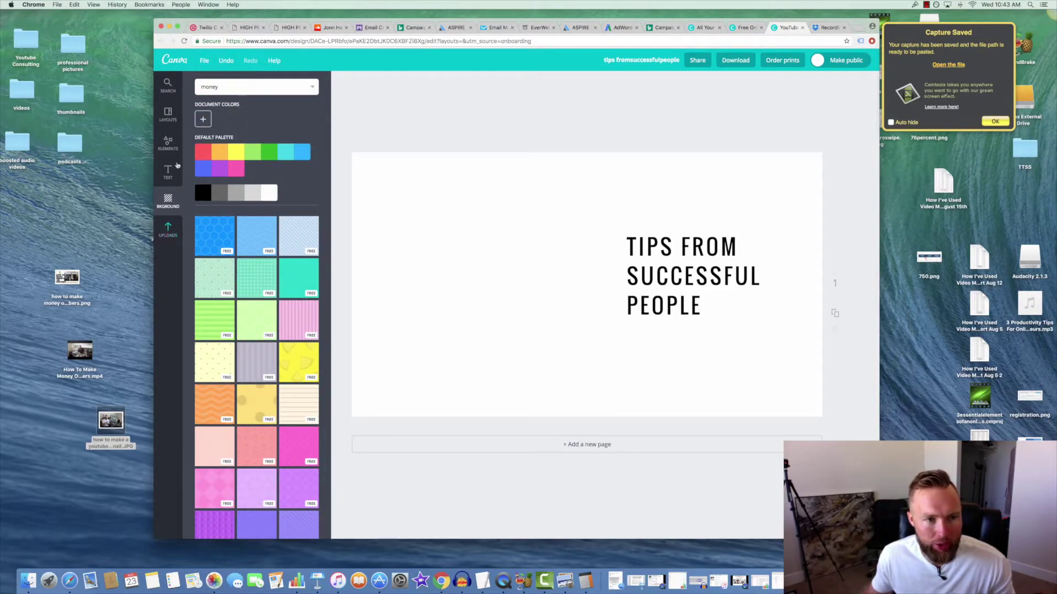
- Add a solid black square shape over the empty half of the page beside the title
left_click(175, 141)
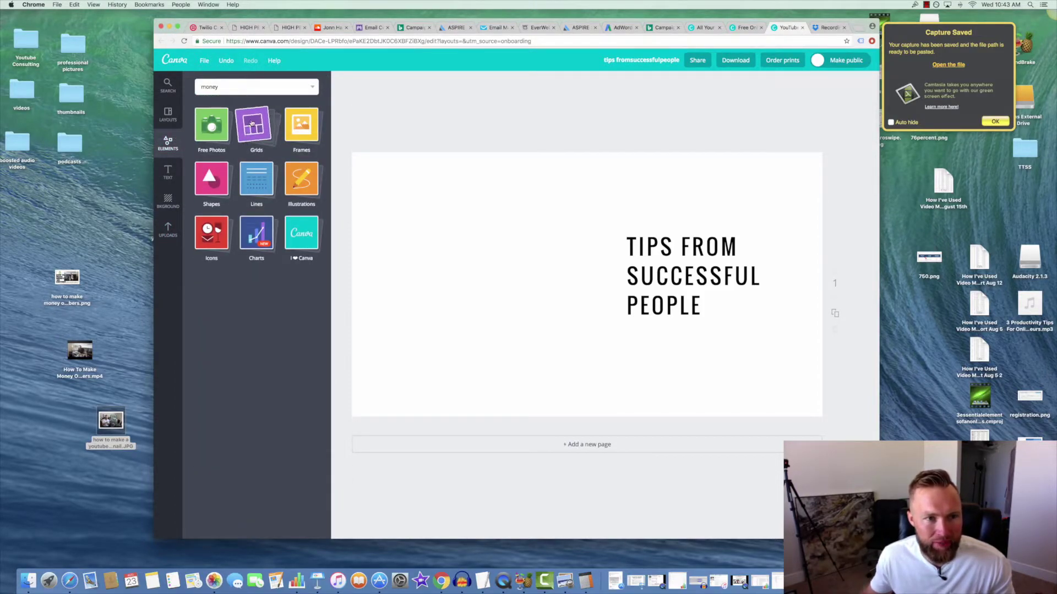
left_click(255, 126)
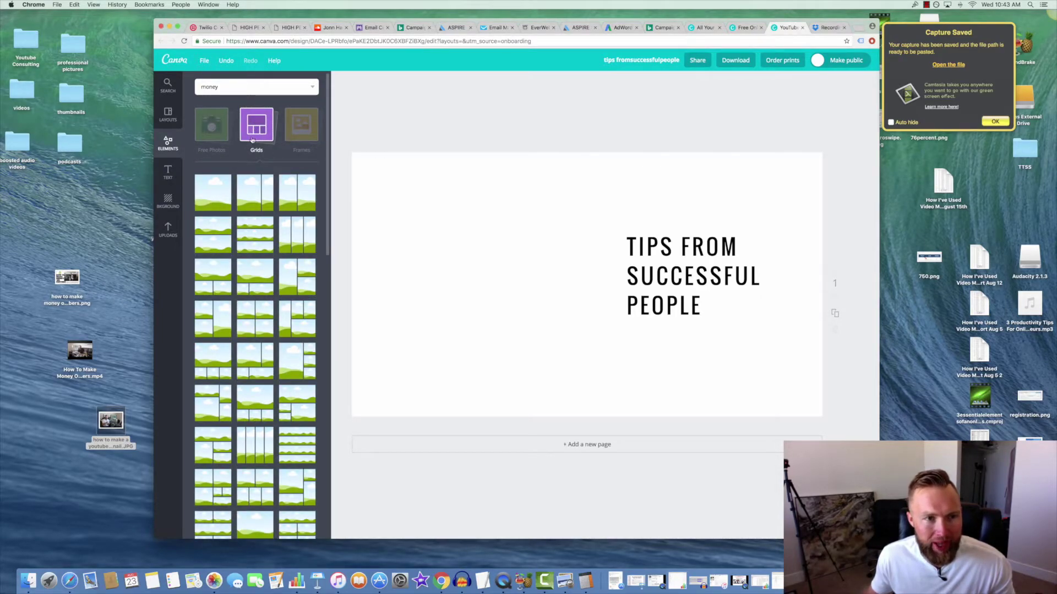
left_click(214, 136)
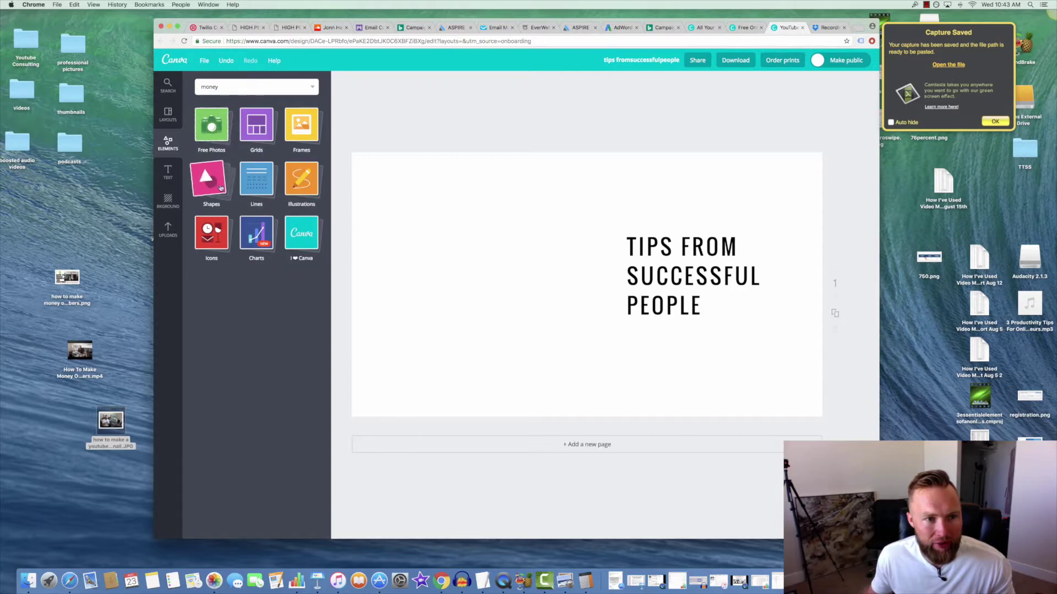
left_click(213, 187)
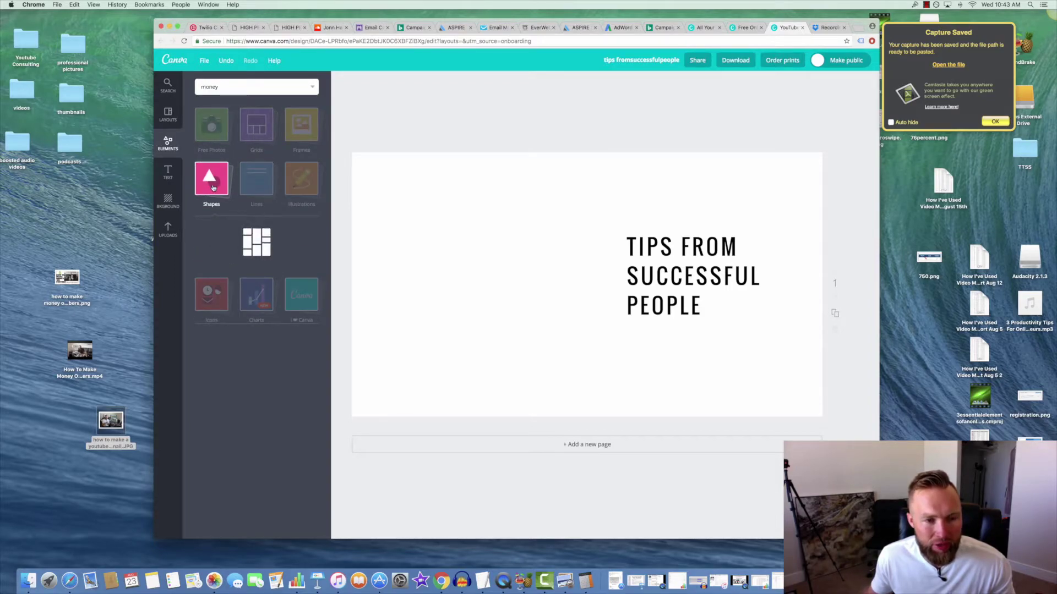
left_click_drag(256, 248, 468, 254)
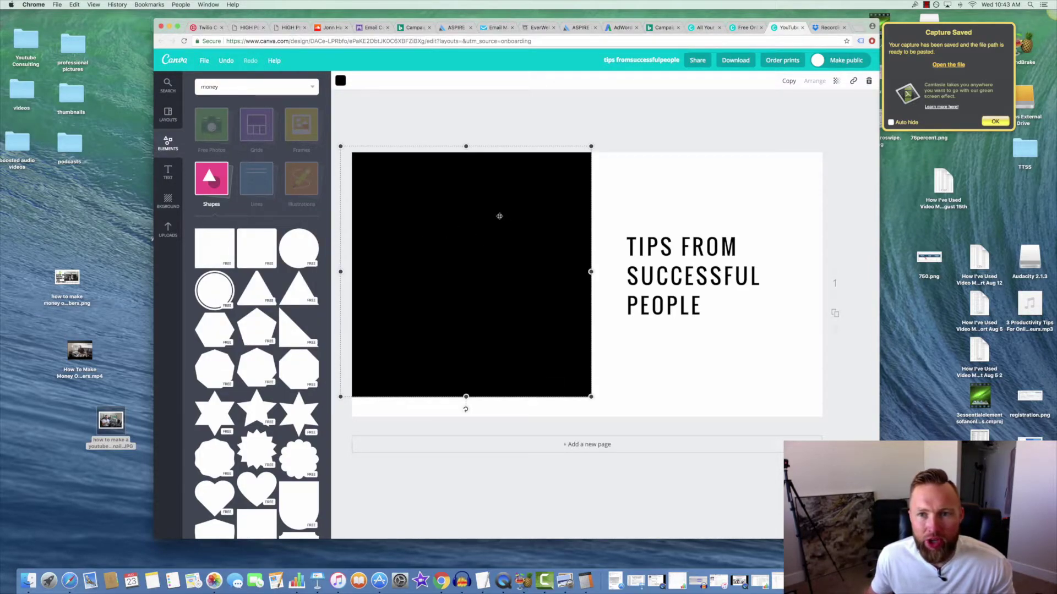
left_click_drag(560, 218, 710, 223)
left_click(813, 83)
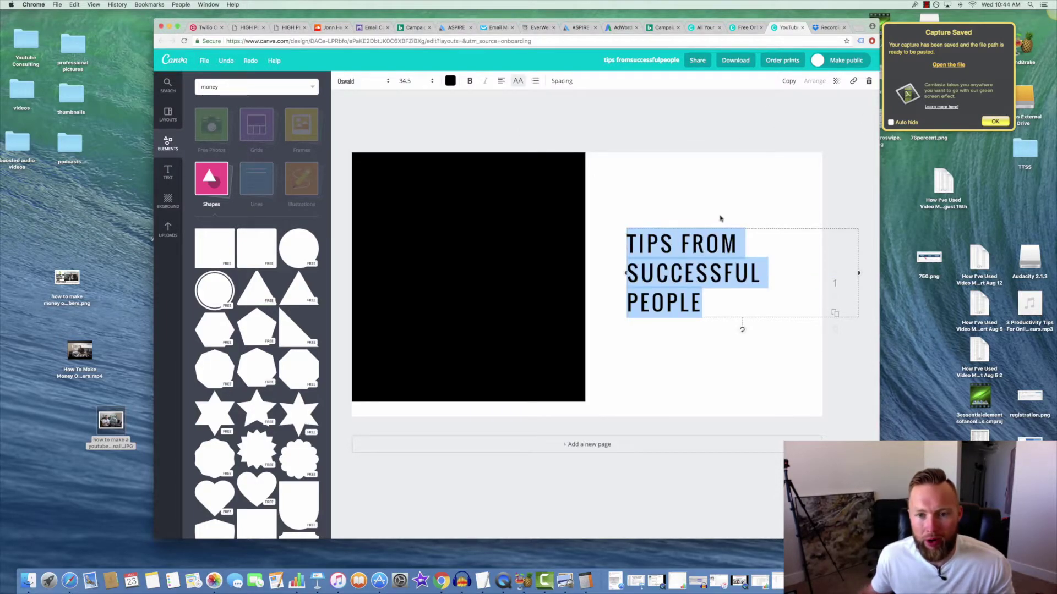
- Move the "TIPS FROM SUCCESSFUL PEOPLE" text onto the black square and colour it white
left_click(720, 219)
left_click_drag(677, 276, 482, 286)
left_click(528, 293)
left_click(421, 282)
left_click_drag(505, 303, 367, 236)
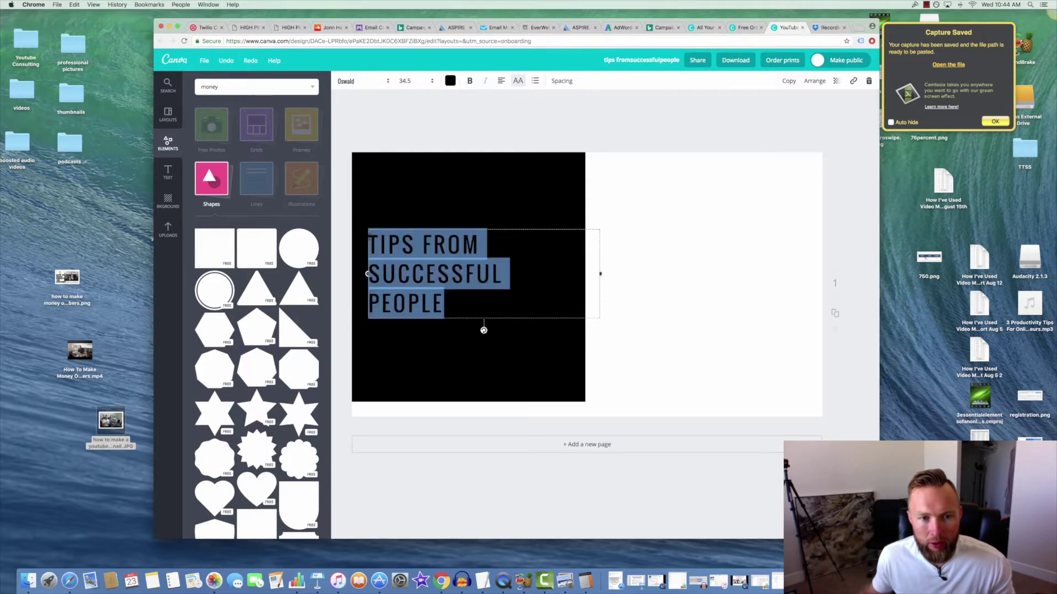
left_click(451, 83)
left_click(566, 207)
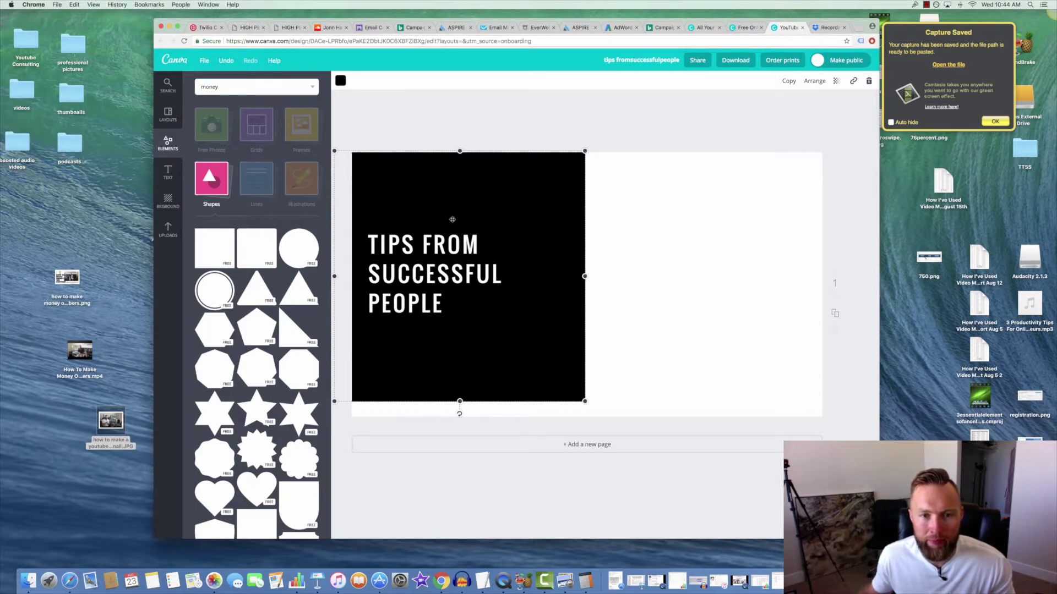
- Bring the black square in front of the title text, send it behind again and shift it slightly
left_click(820, 88)
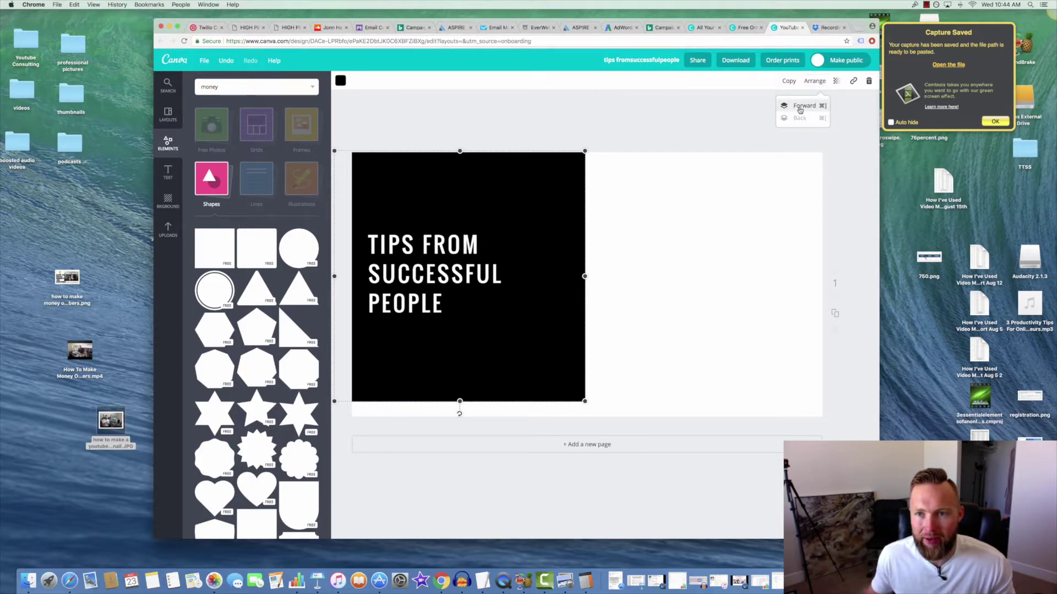
left_click(802, 108)
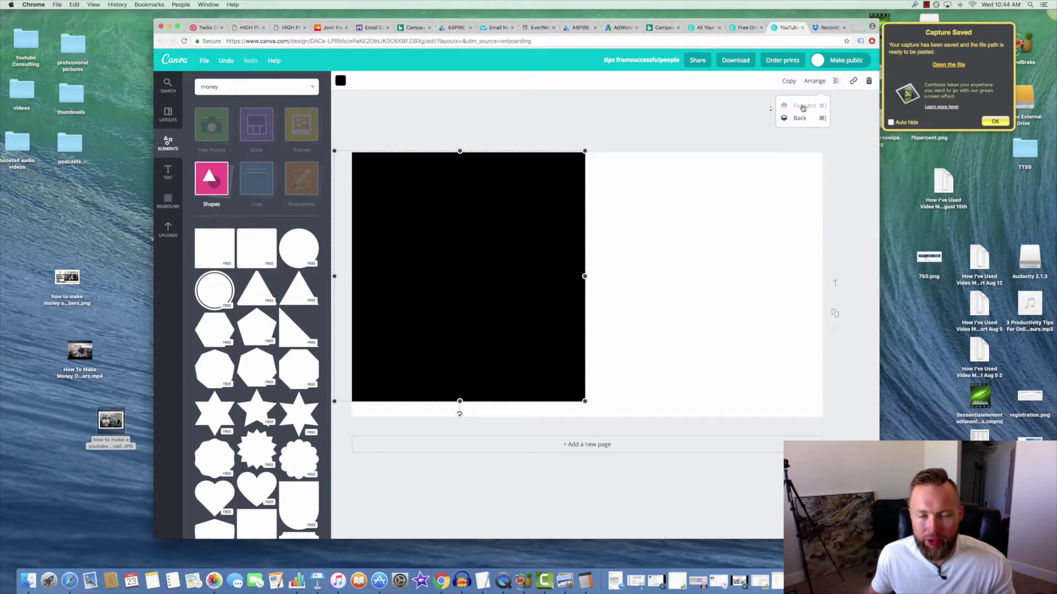
left_click(802, 118)
mouse_move(528, 186)
left_mouse_down()
mouse_move(632, 198)
mouse_move(529, 178)
left_mouse_up()
- Return the title text in black to the white half of the page and delete the black square
left_click(538, 243)
left_click_drag(444, 312, 364, 243)
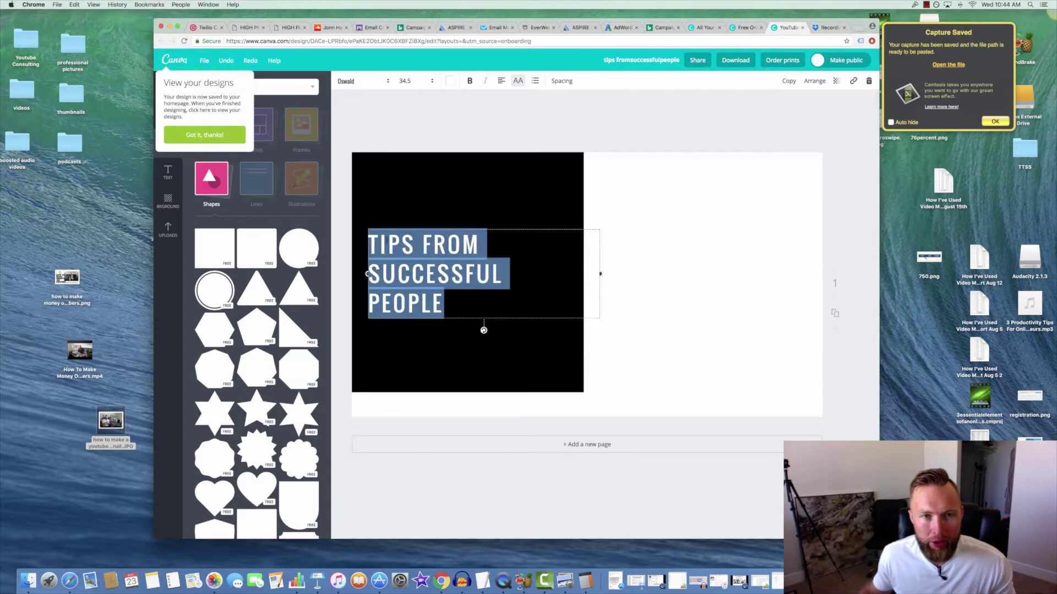
left_click(451, 83)
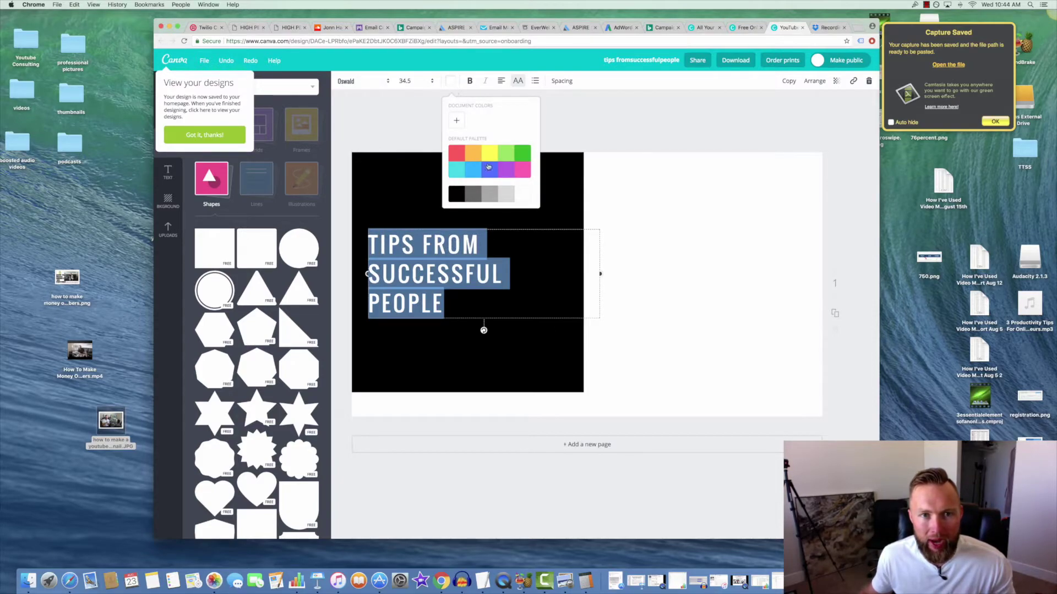
left_click(418, 216)
key("super+shift+z")
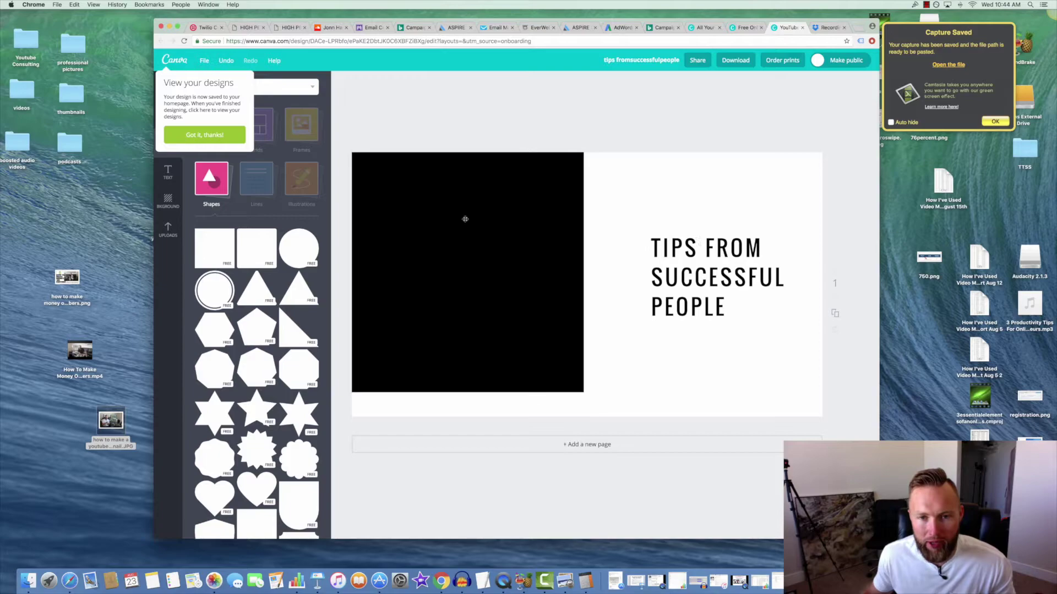
left_click(462, 215)
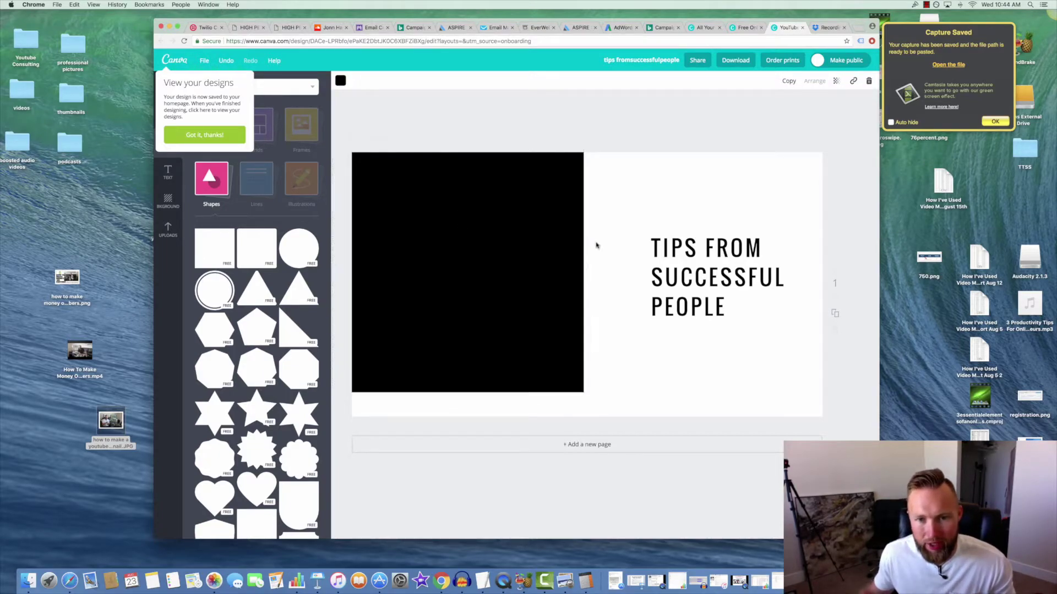
key("BackSpace")
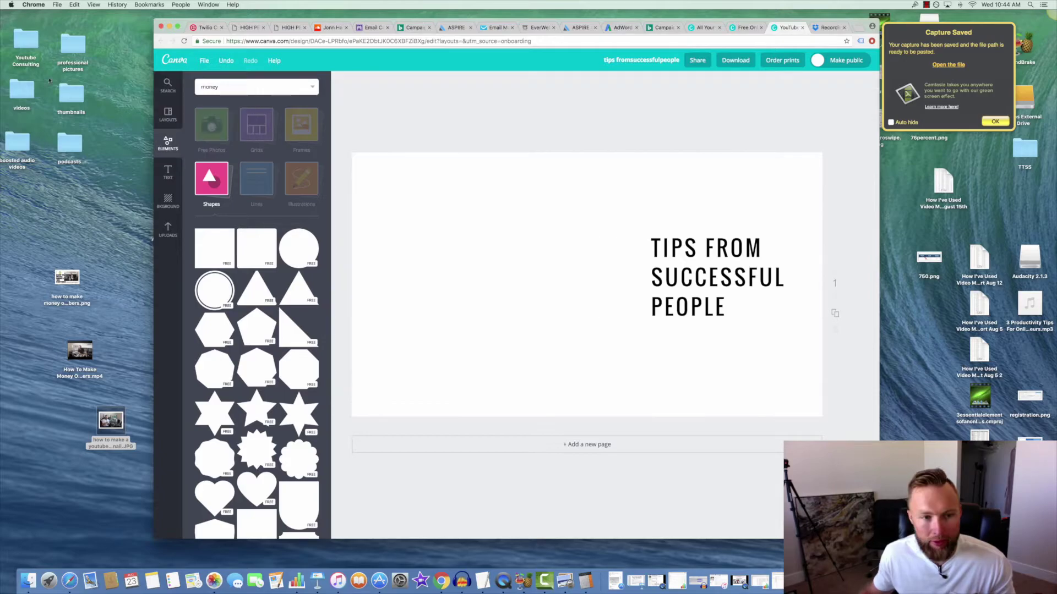
- Place the uploaded photo of the man pointing beside the desk behind the title, enlarged to cover nearly the whole page
left_click(168, 230)
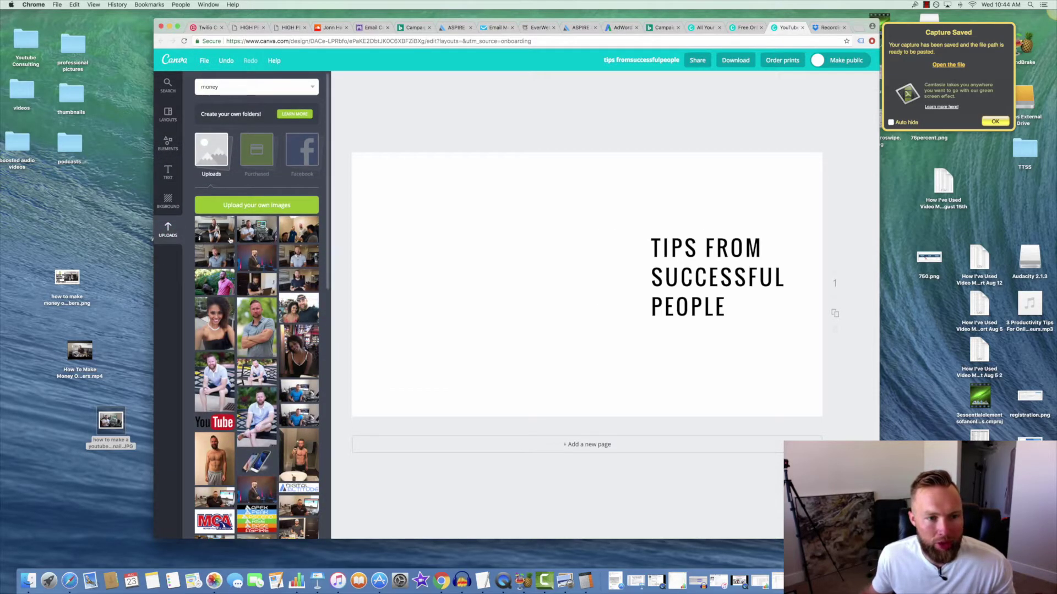
left_click_drag(252, 236, 552, 312)
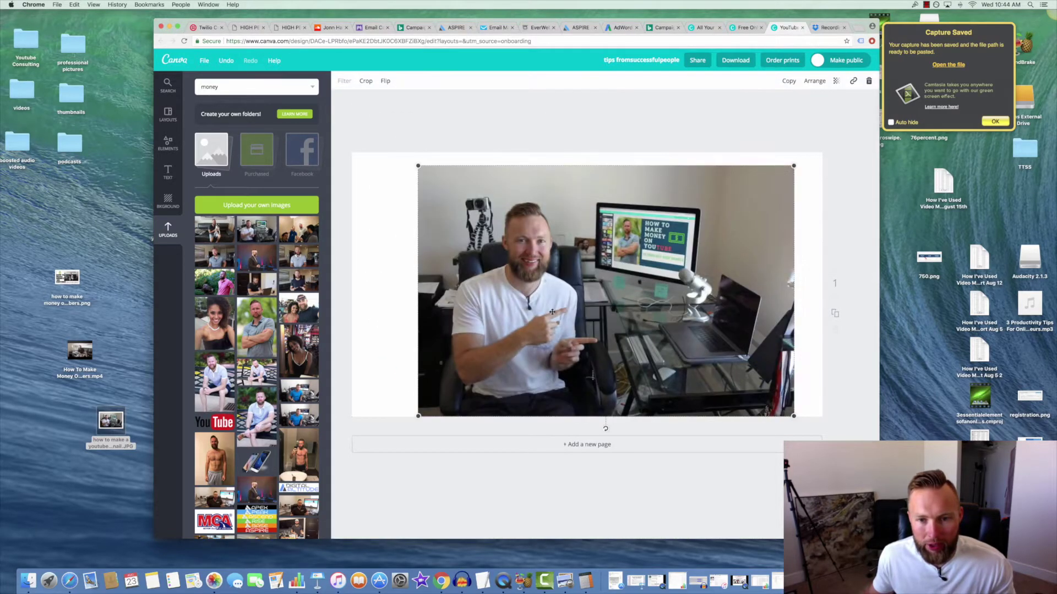
left_click(811, 83)
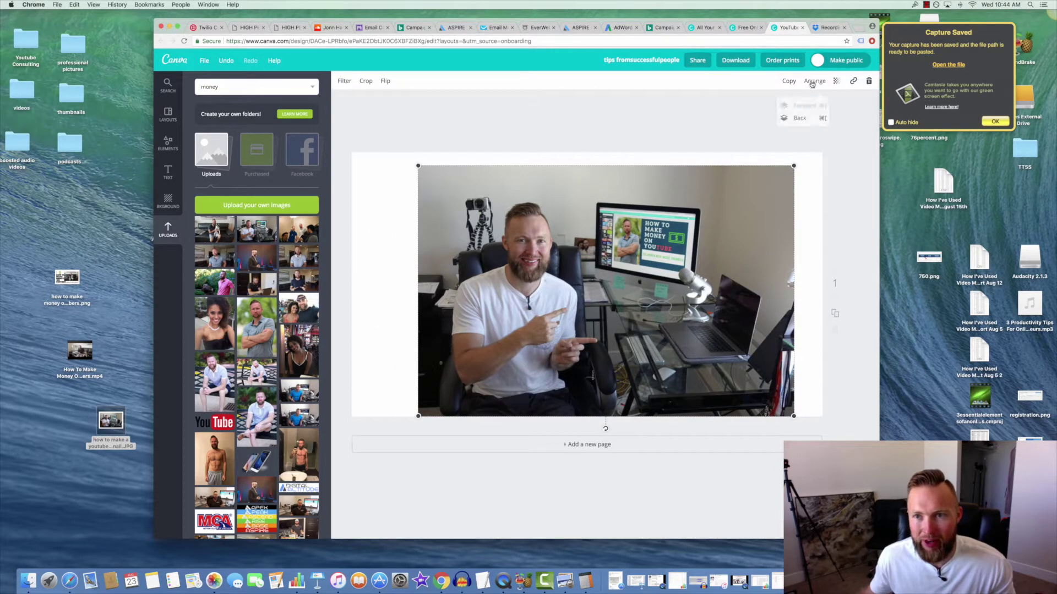
left_click(798, 118)
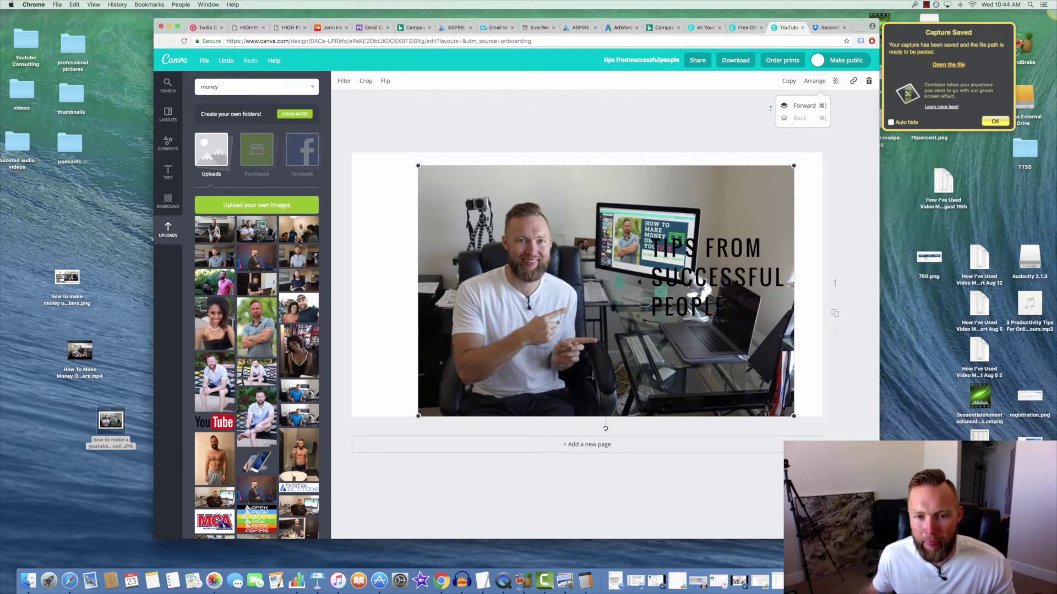
left_click_drag(417, 164, 351, 140)
left_click_drag(784, 428, 818, 450)
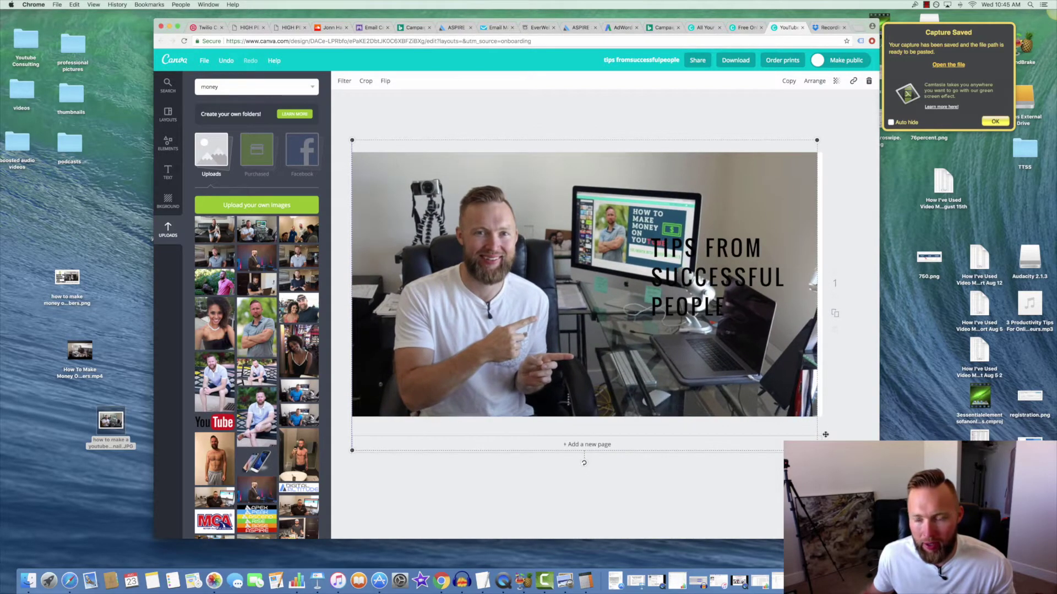
- Replace the title text with "HOW TO MAKE A CUSTOM YOUTUBE THUMBNAIL TUTORIAL"
left_click(676, 293)
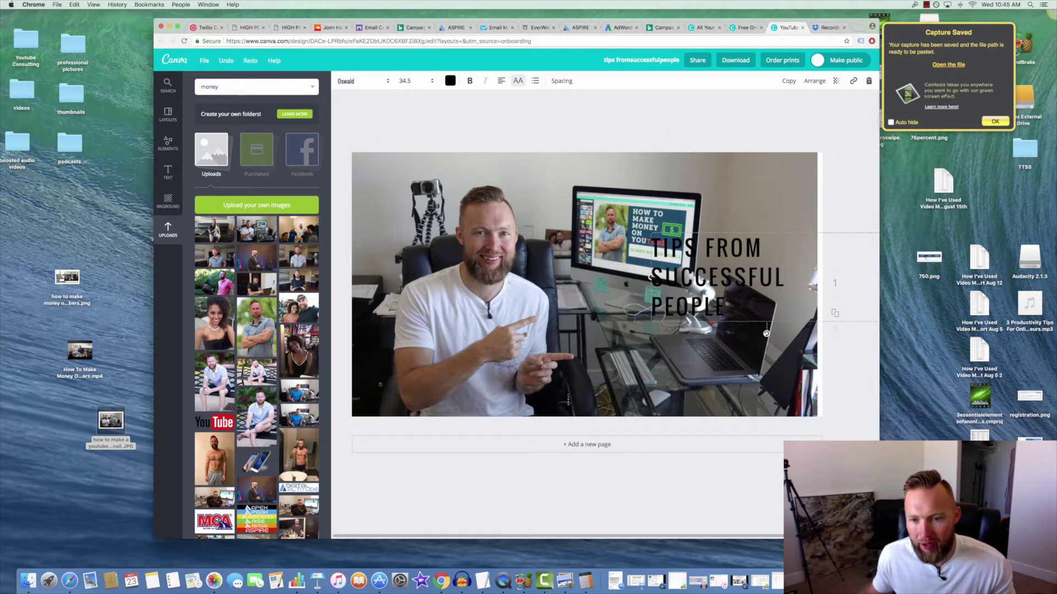
double_click(675, 293)
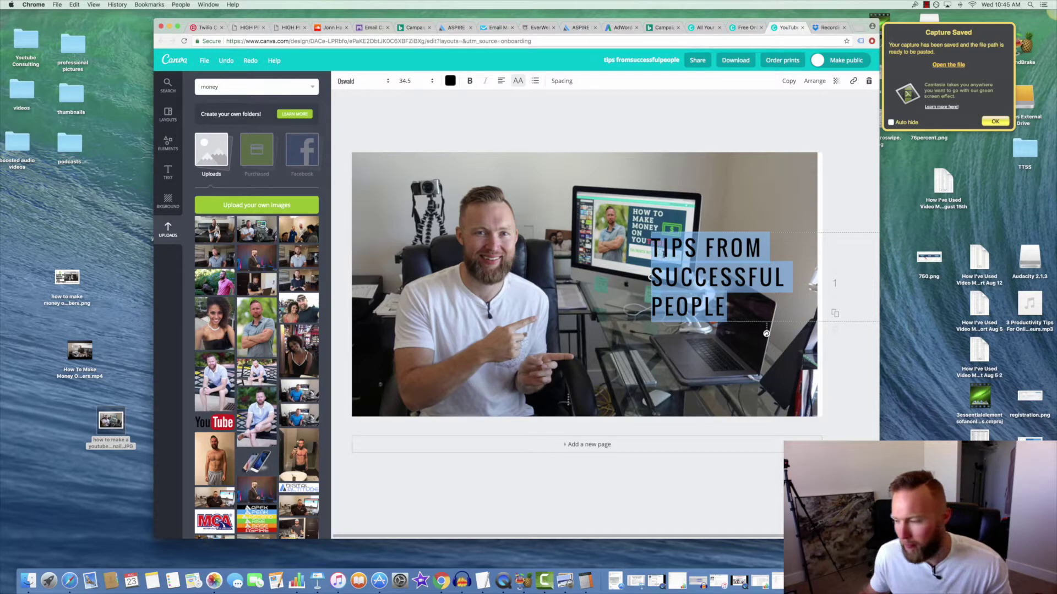
type("how to")
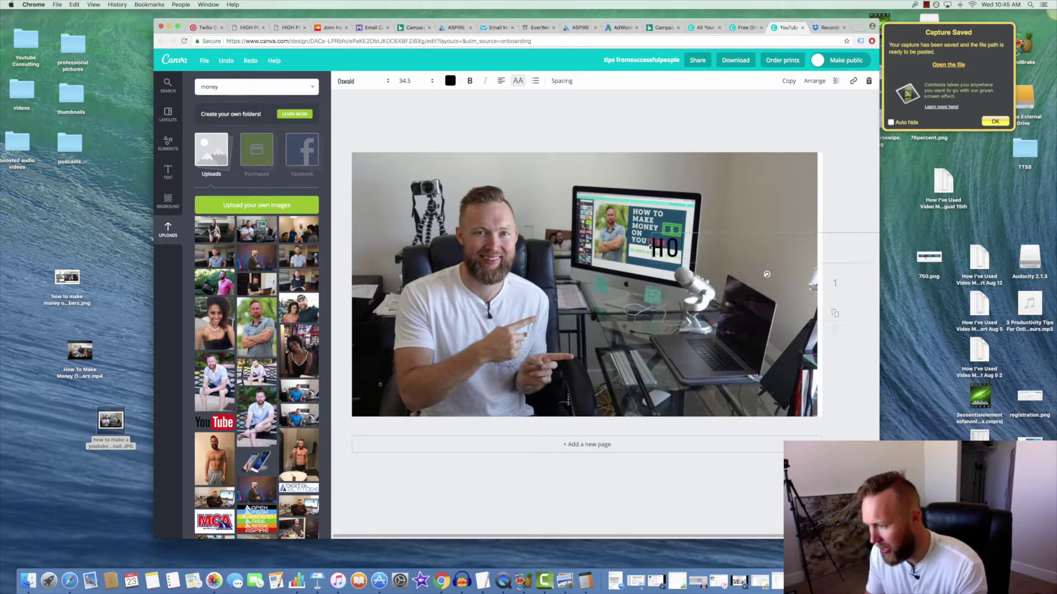
type("E")
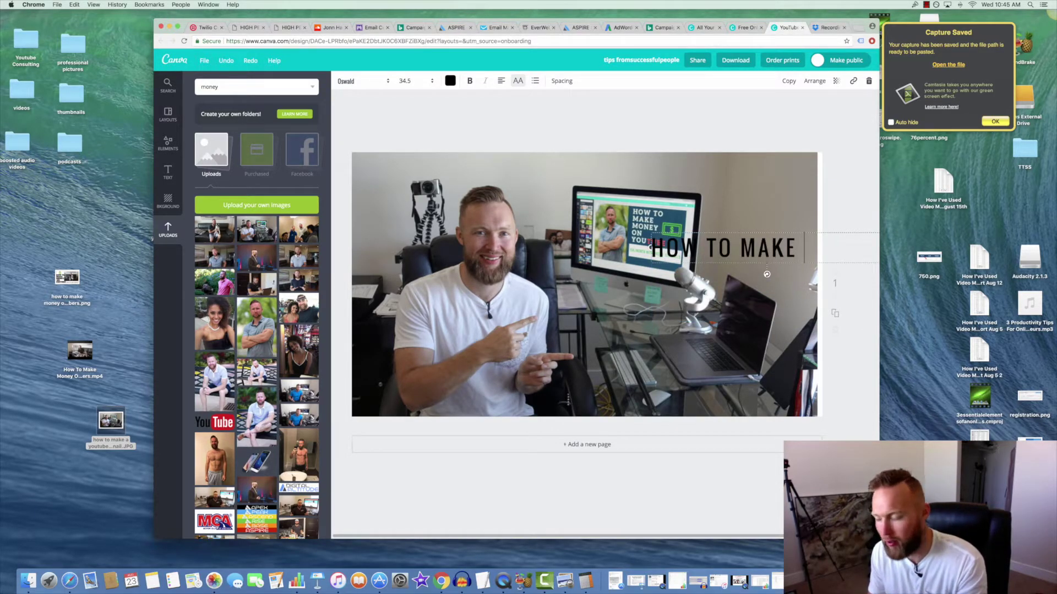
type(" A CUST")
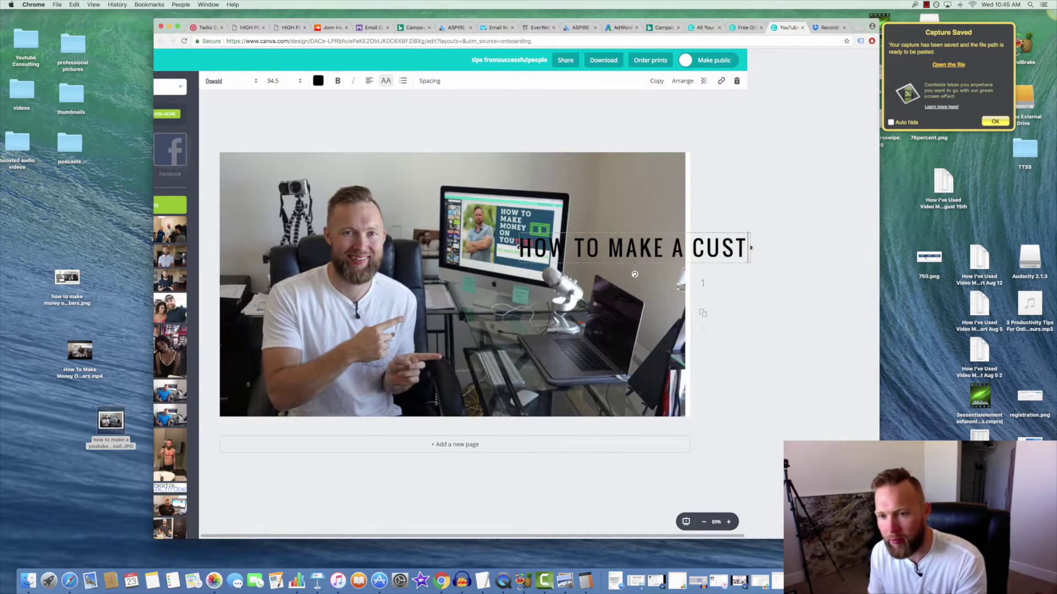
type("OM YOUTUBE ")
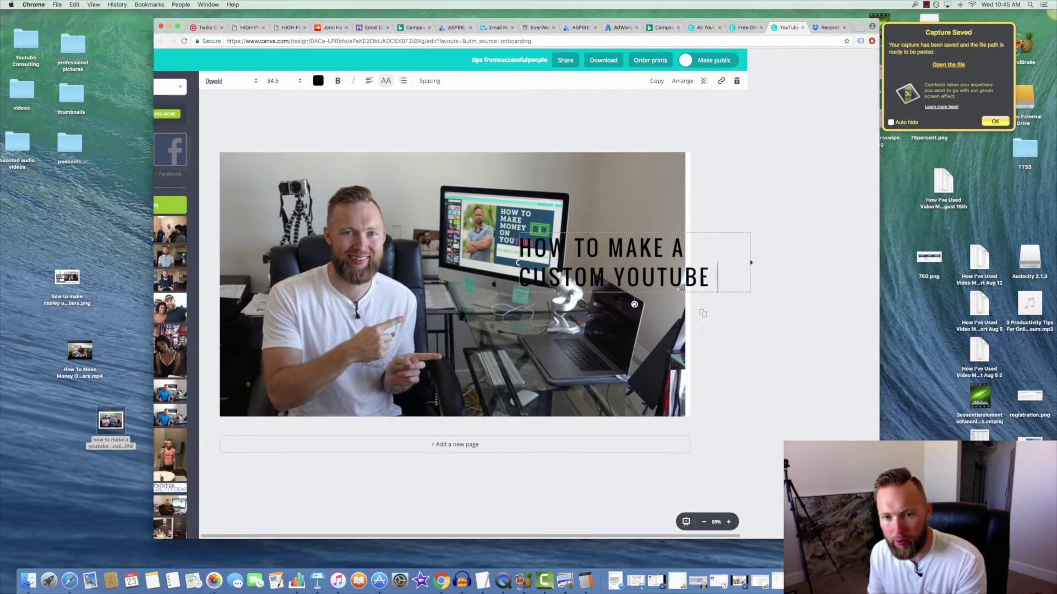
type("THUMB")
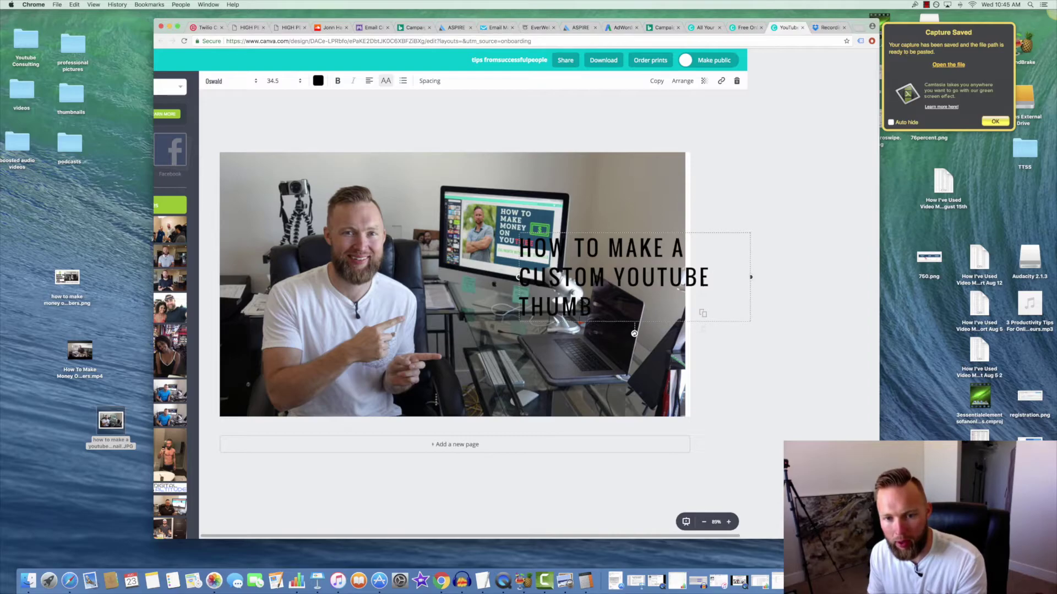
type("NAIL TUTORIAL")
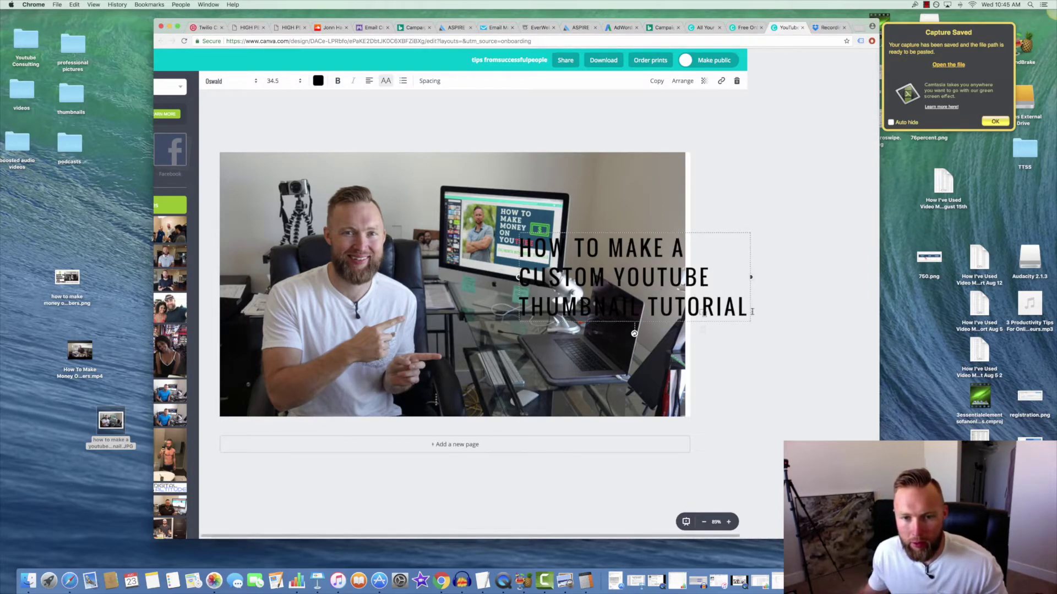
- Move the title down over the desk, beside the man's pointing hands and fully within the photo
left_click(572, 219)
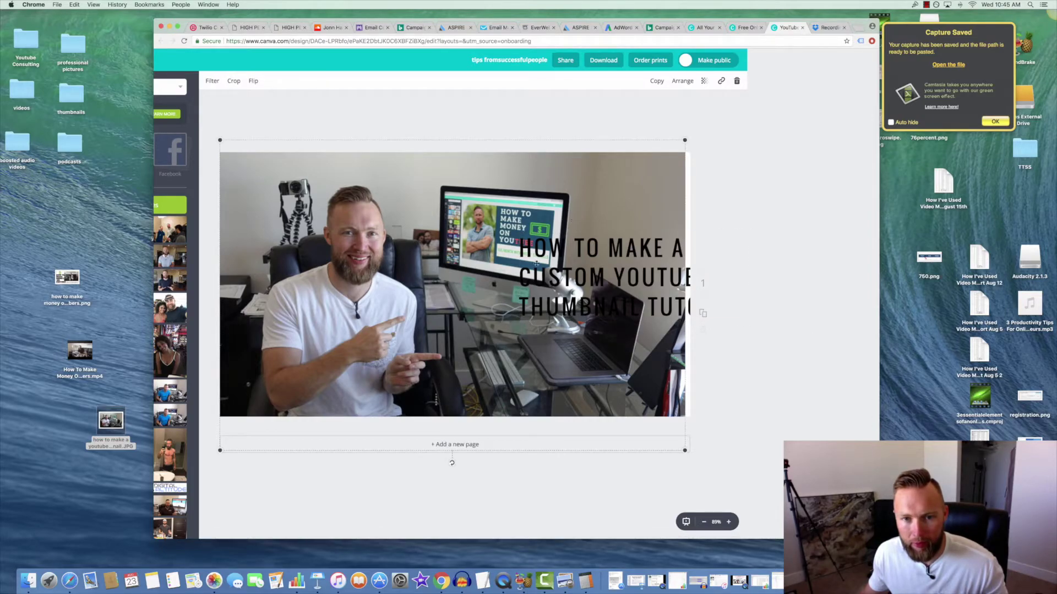
left_click(517, 272)
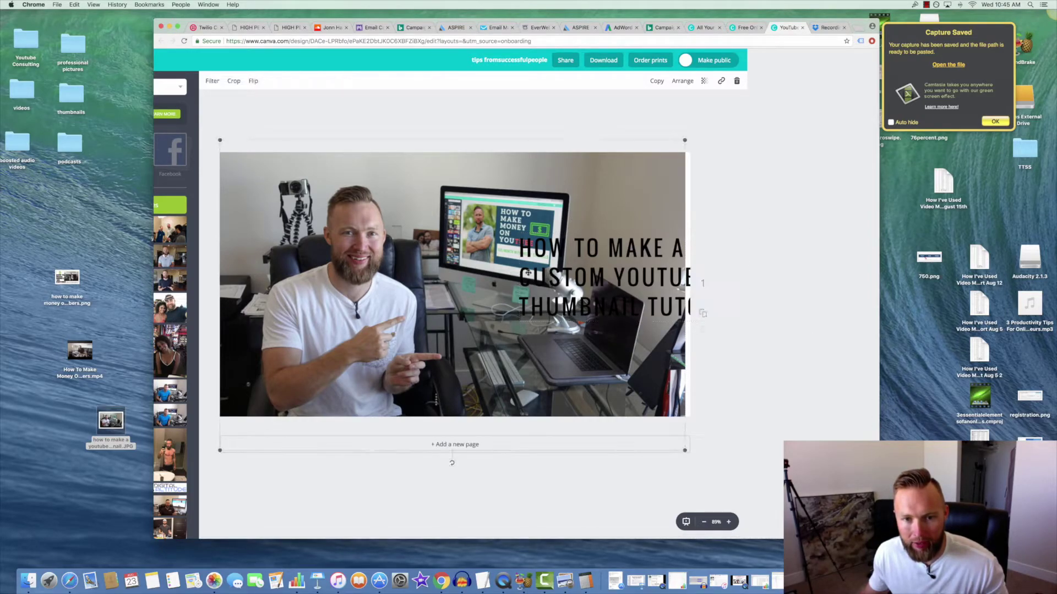
left_click_drag(516, 272, 448, 334)
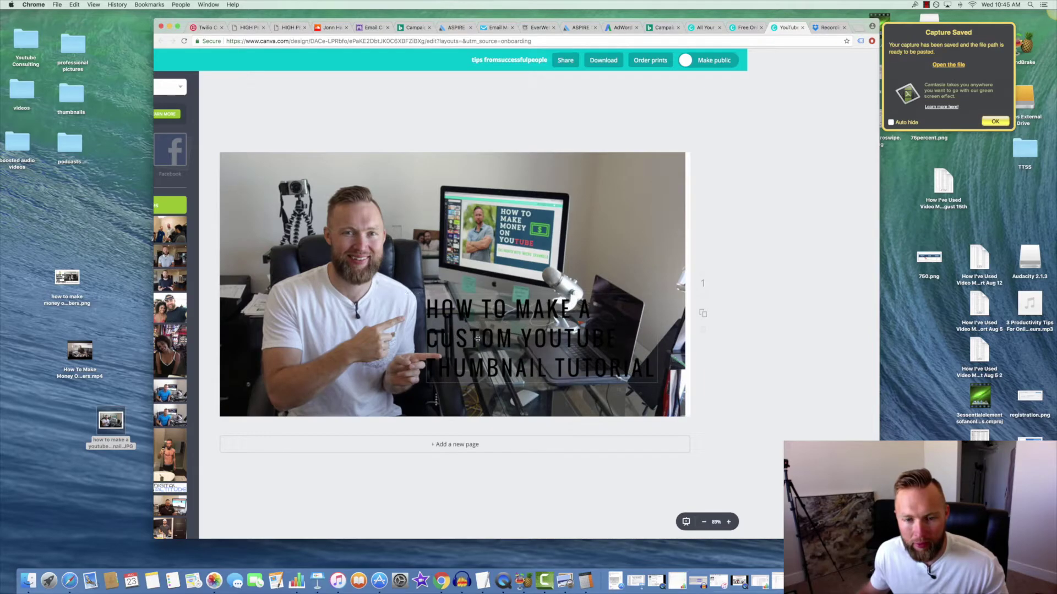
- Colour the whole title text white and nudge it slightly away from the man's hands
key("super+a")
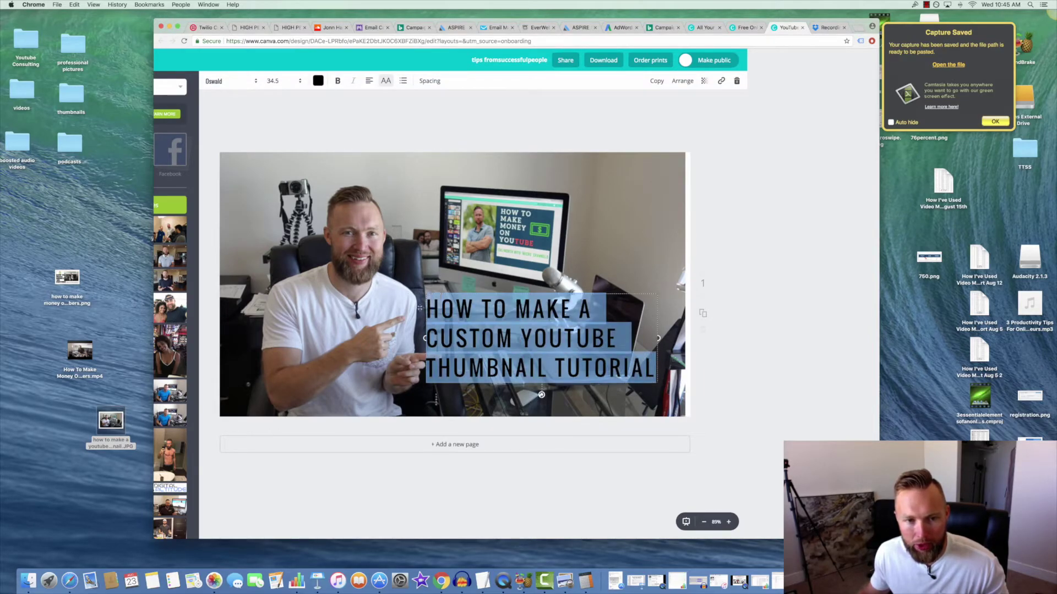
left_click(318, 80)
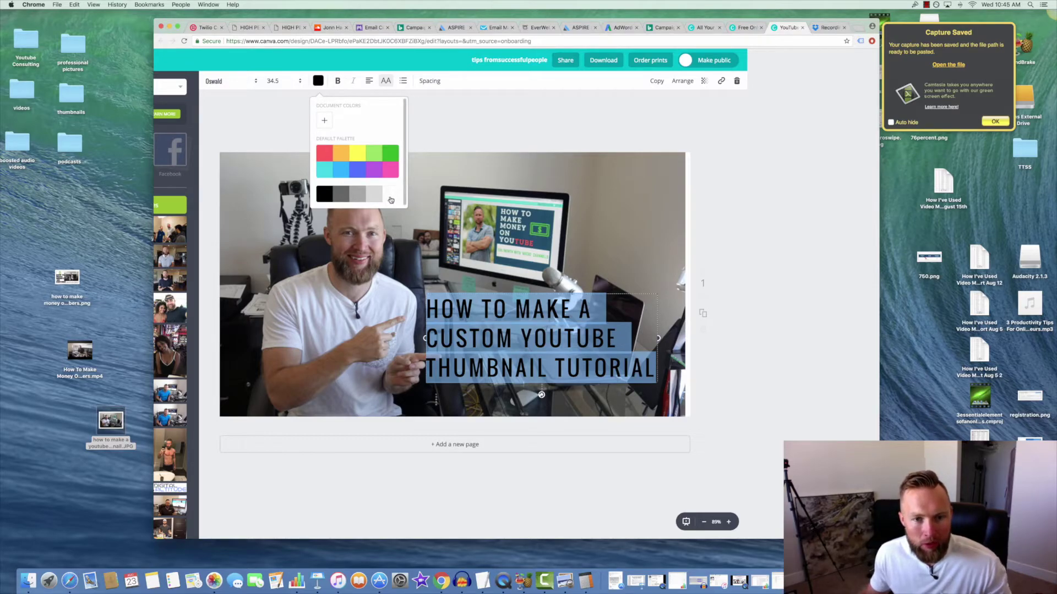
left_click(388, 198)
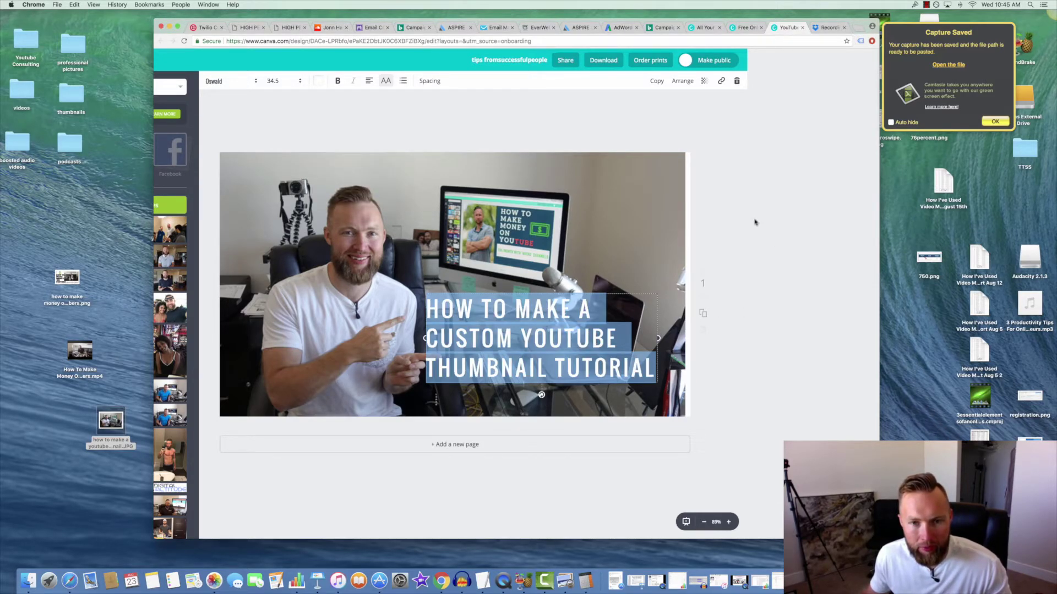
left_click(635, 149)
left_click_drag(558, 310, 573, 305)
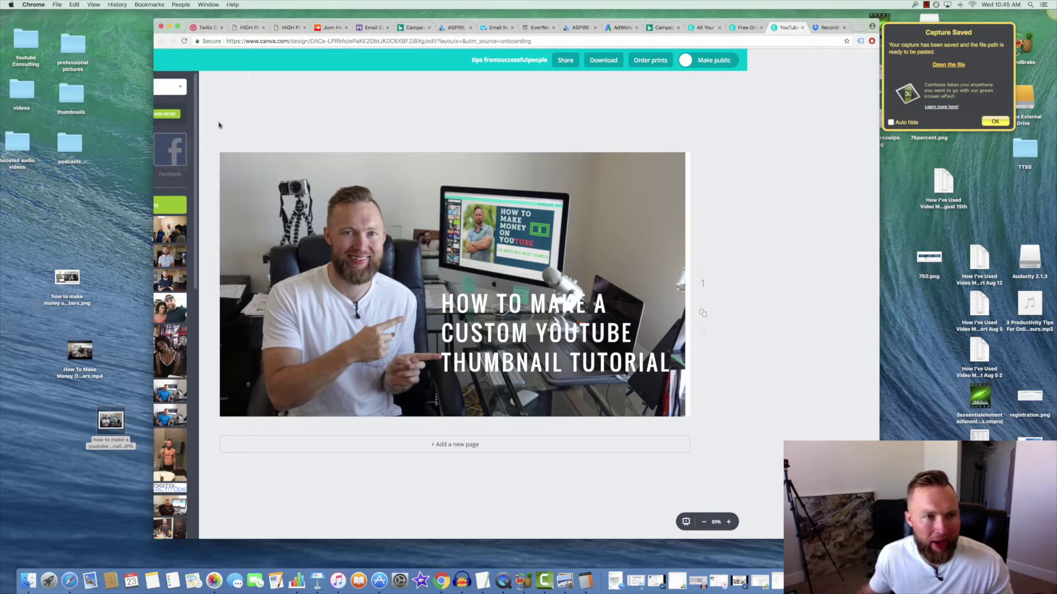
- Take the browser window out of full screen and narrow it so the element library and the whole thumbnail fit
left_click(178, 27)
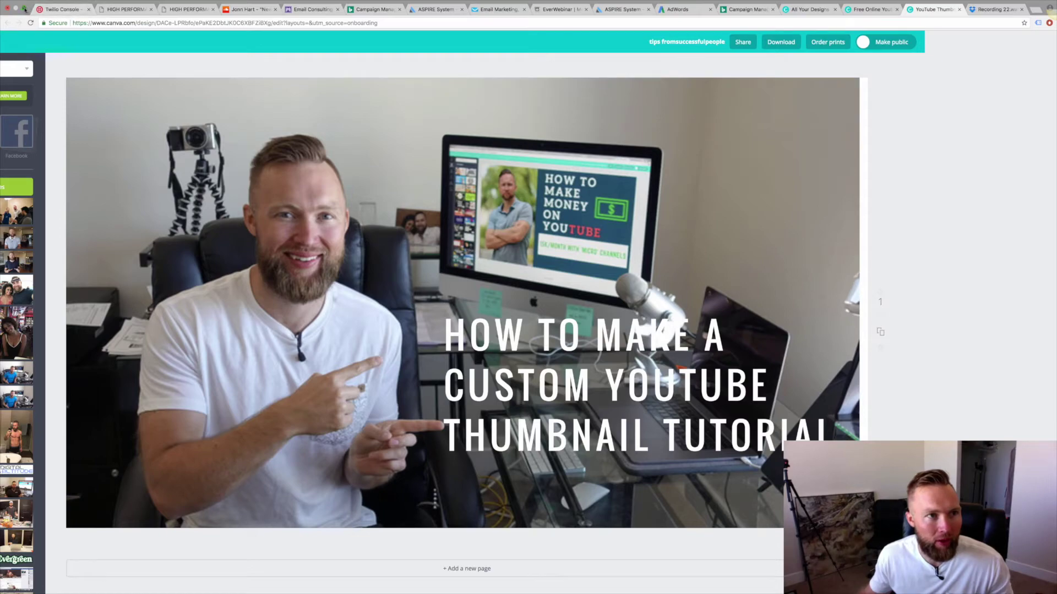
key("ctrl+super+f")
left_click_drag(148, 161, 274, 161)
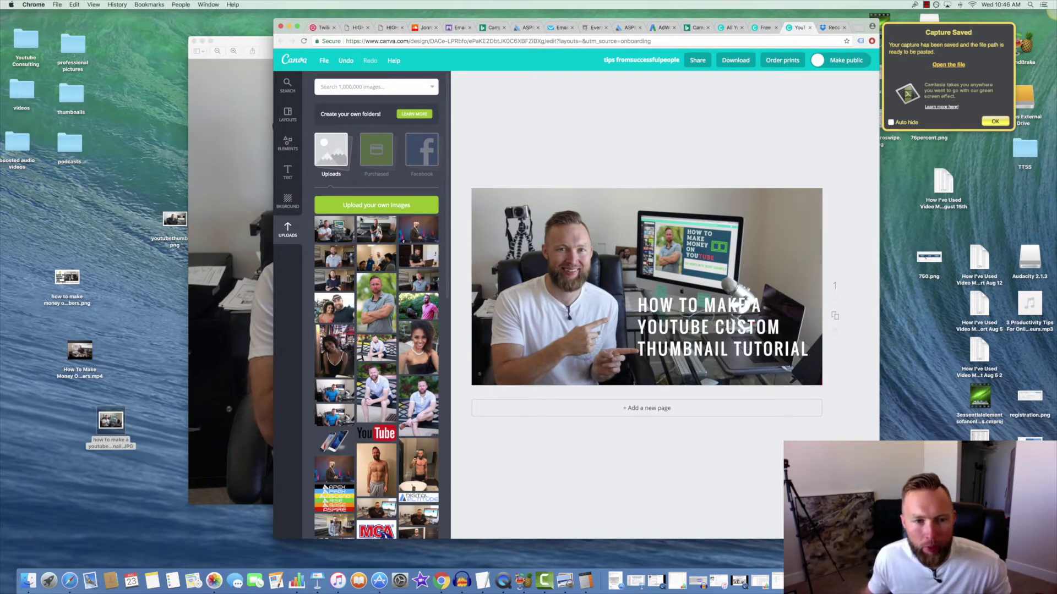
- Add a white square shape over the monitor half of the photo, send it behind the title, and align it with the page's lower edge
left_click(287, 148)
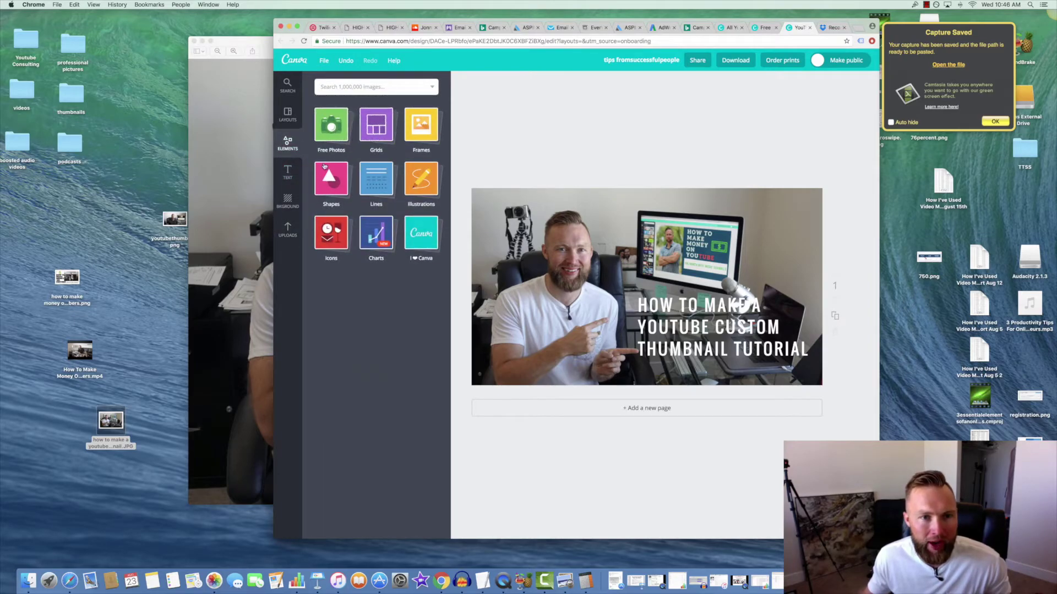
left_click(325, 167)
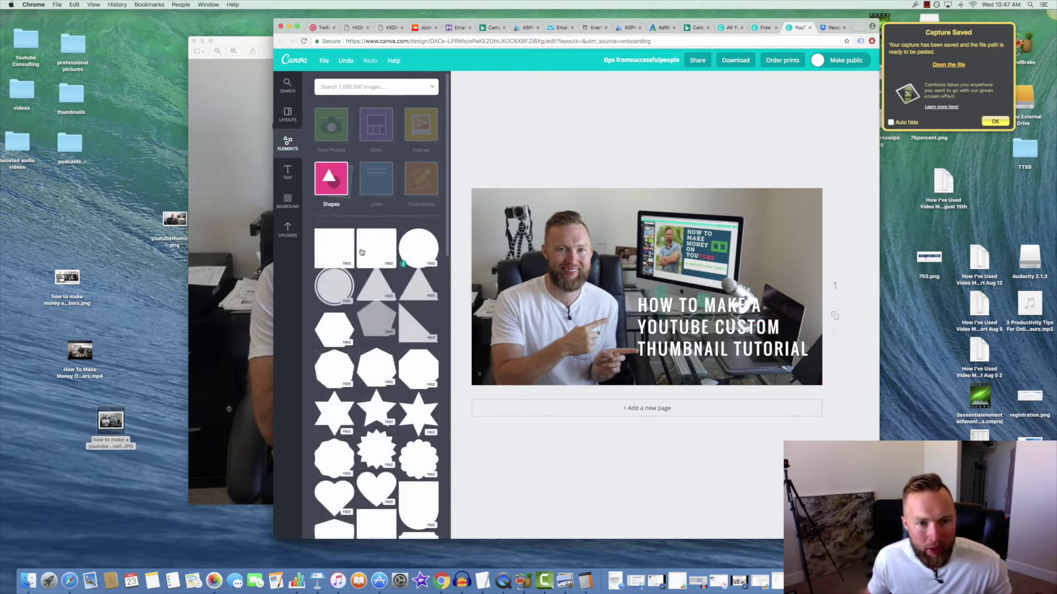
left_click_drag(341, 253, 751, 305)
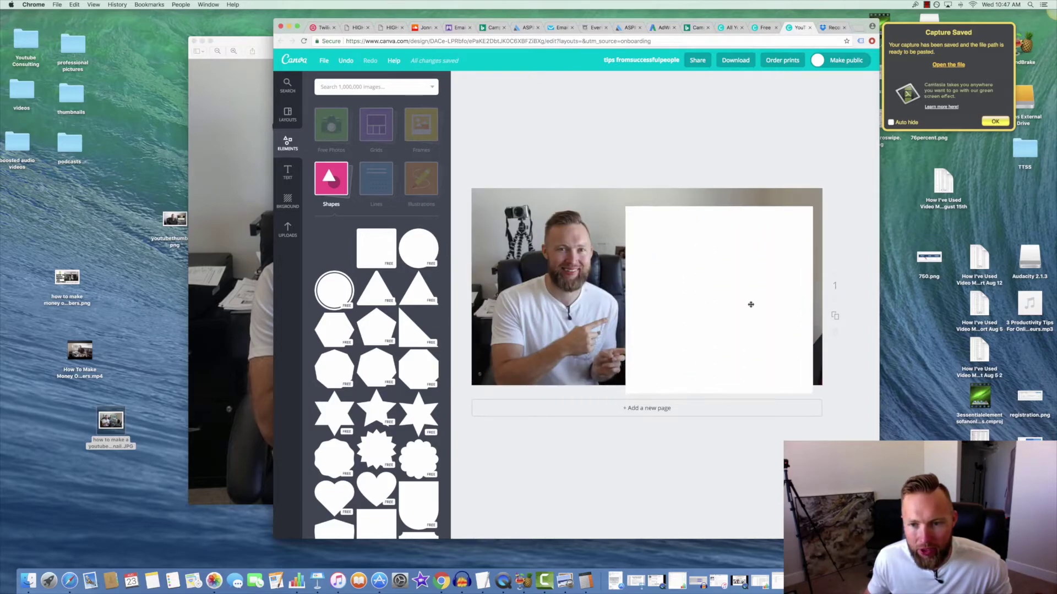
left_click(814, 81)
left_click(798, 117)
mouse_move(741, 270)
left_mouse_down()
mouse_move(705, 235)
mouse_move(745, 261)
left_mouse_up()
left_click(657, 158)
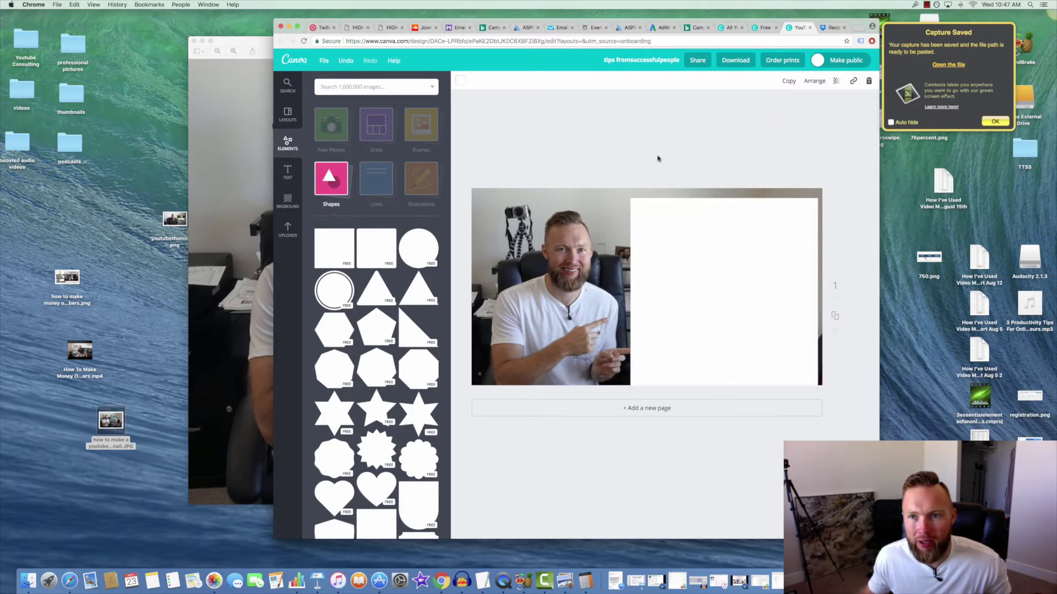
left_click(997, 121)
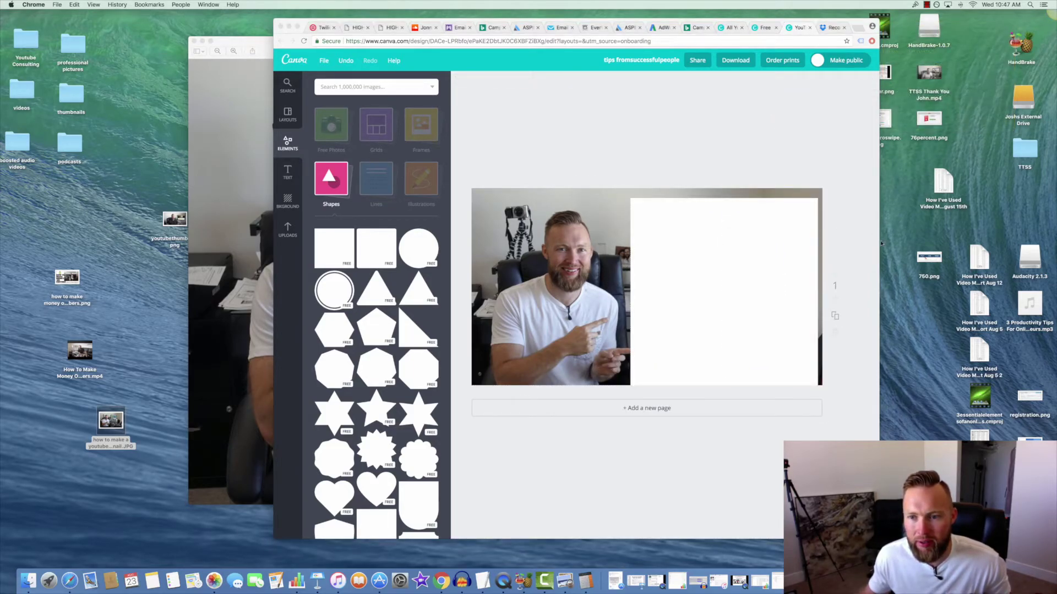
- Colour the square black and reshape it into a wide rectangle behind the title text
left_click(730, 233)
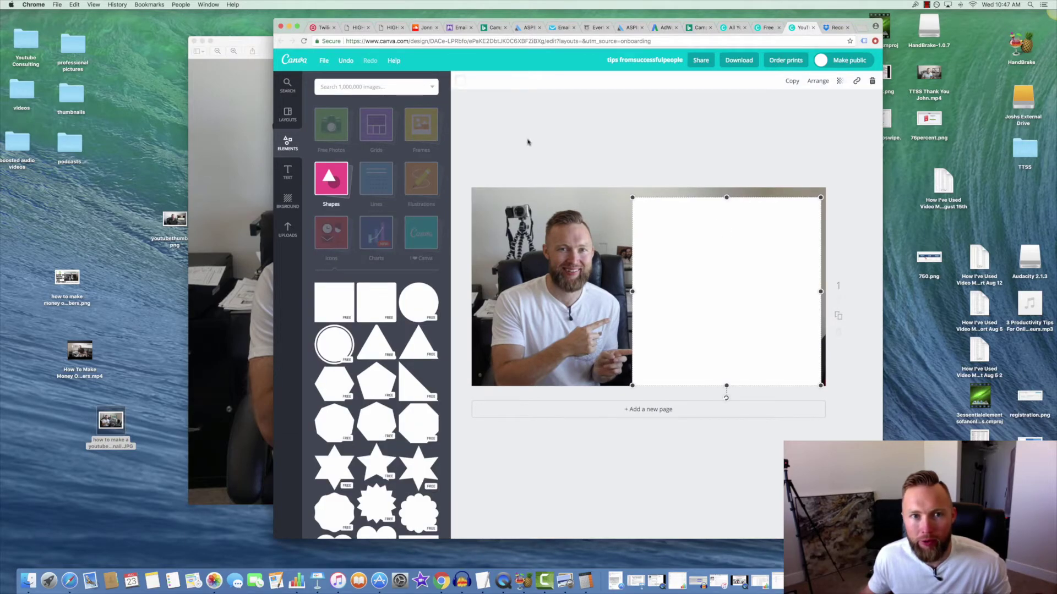
left_click(462, 84)
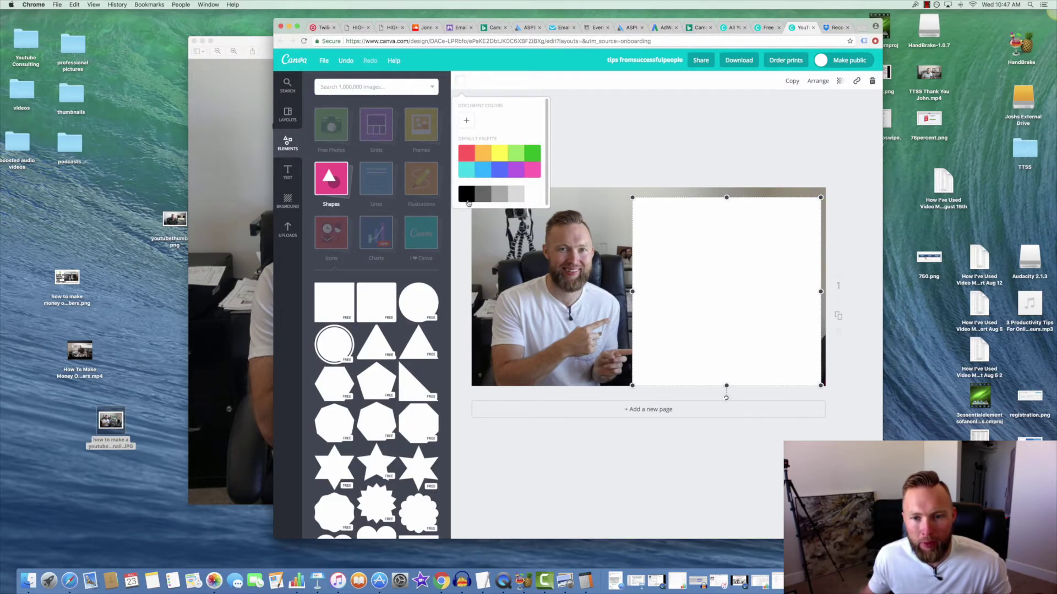
left_click(467, 198)
left_click_drag(632, 198, 728, 293)
left_click_drag(727, 340, 632, 340)
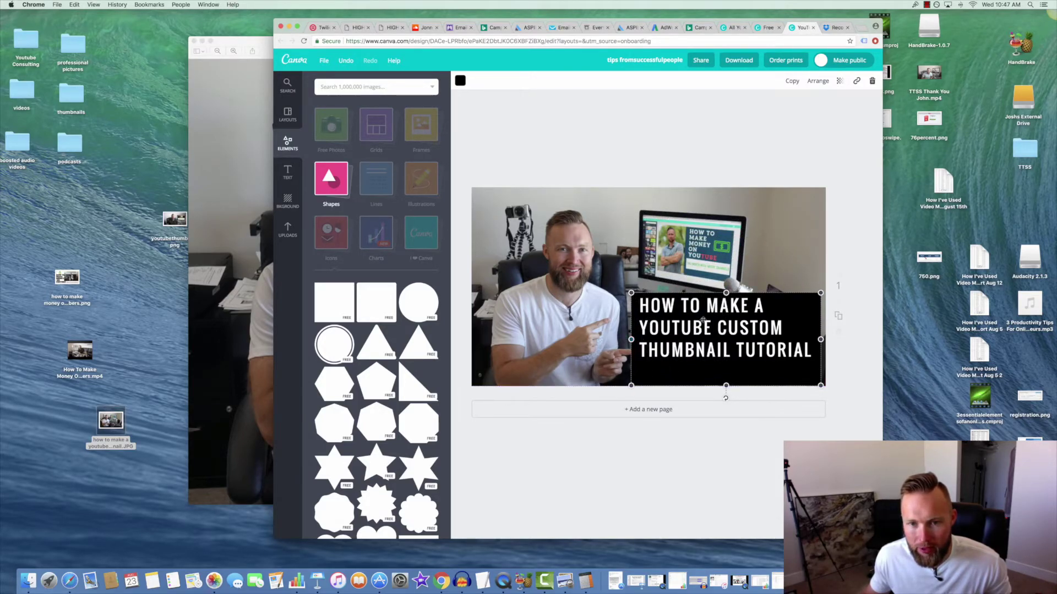
- Fit the black rectangle into the page's lower corner, with the title centred on it and a narrow margin above the text
left_click(791, 302)
mouse_move(792, 302)
left_mouse_down()
mouse_move(788, 292)
mouse_move(802, 296)
left_mouse_up()
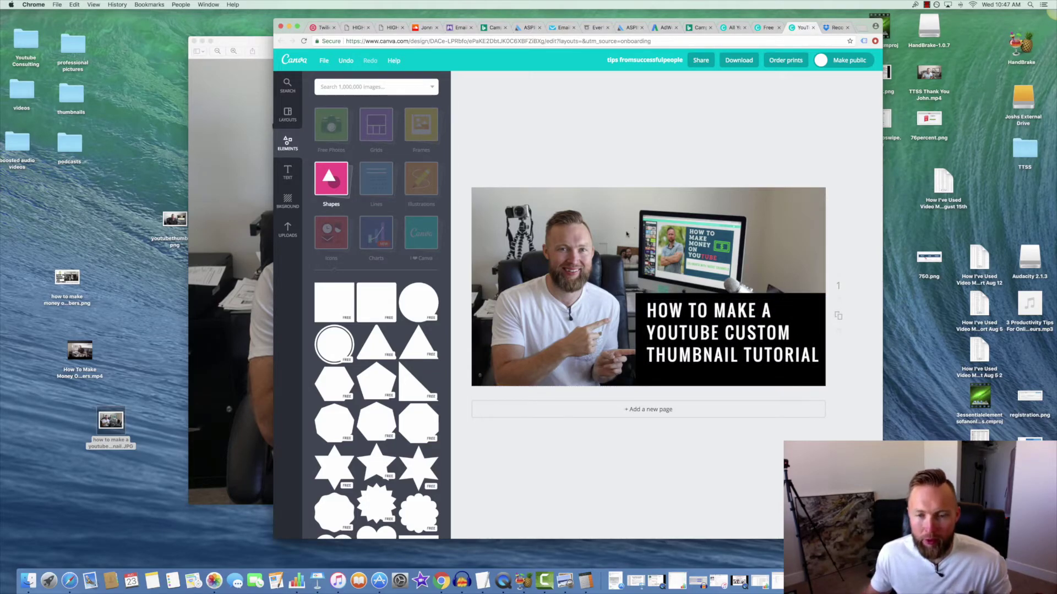
left_click_drag(718, 295, 718, 282)
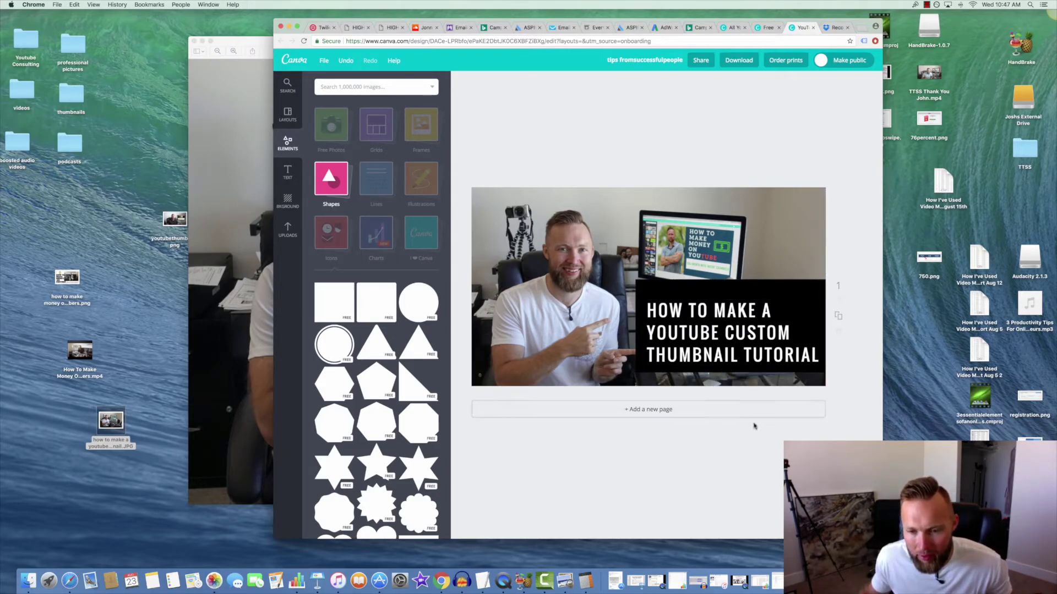
left_click(726, 371)
left_click_drag(730, 373, 729, 386)
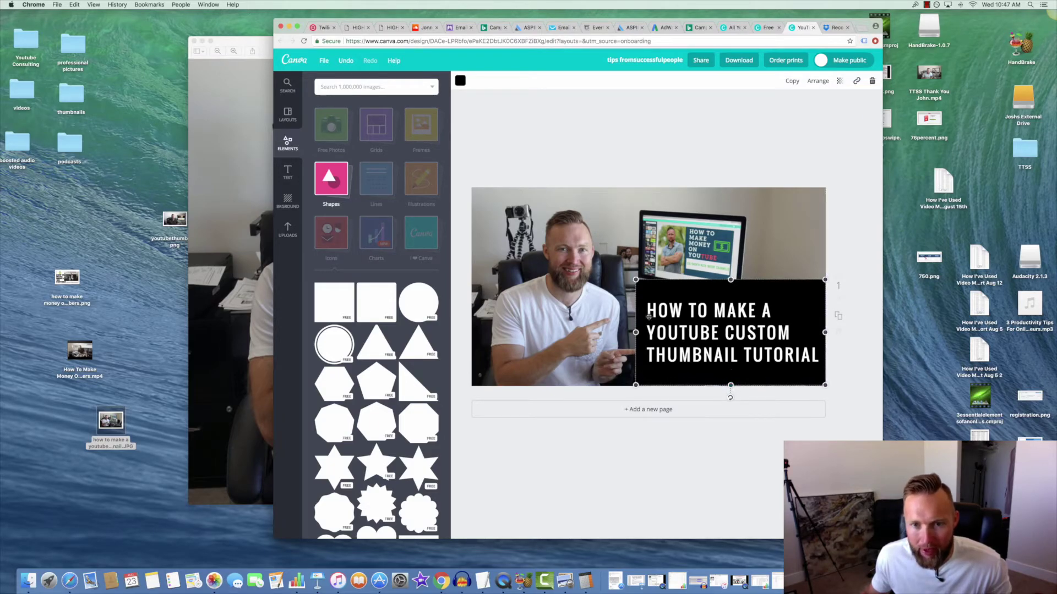
left_click(578, 178)
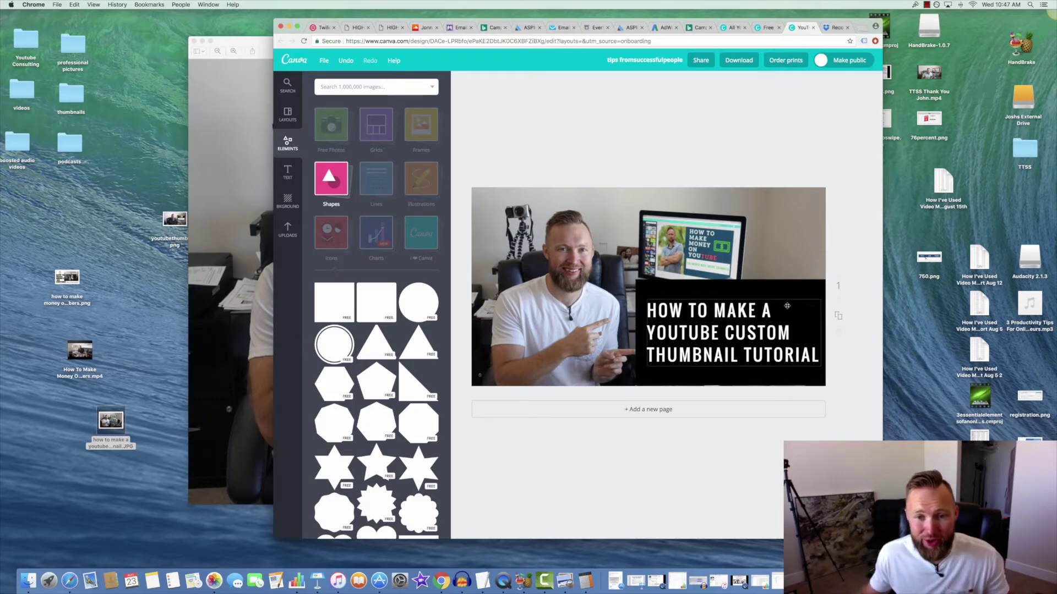
left_click(787, 306)
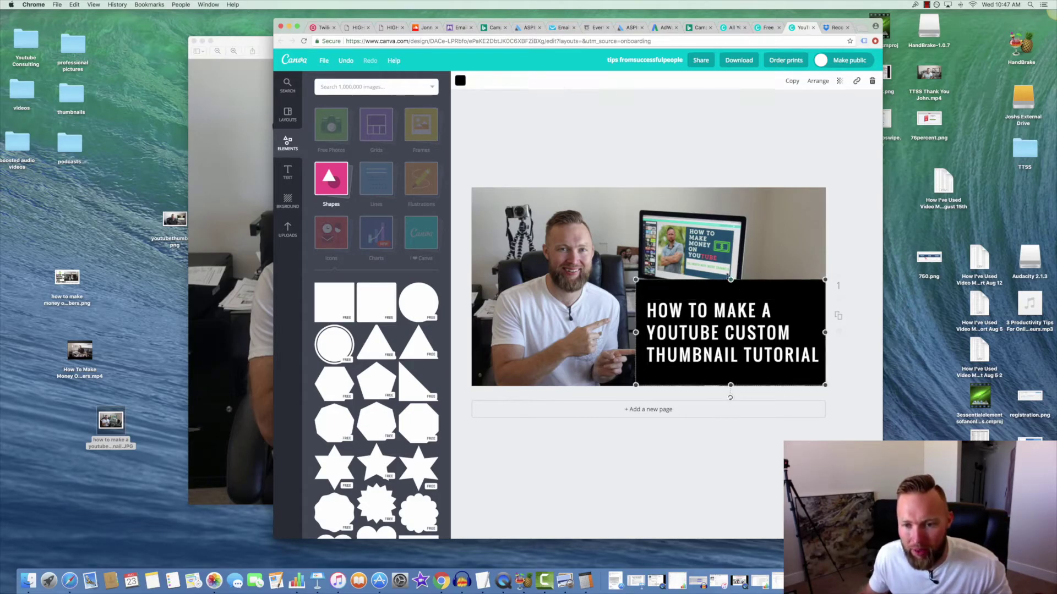
left_click_drag(730, 280, 731, 287)
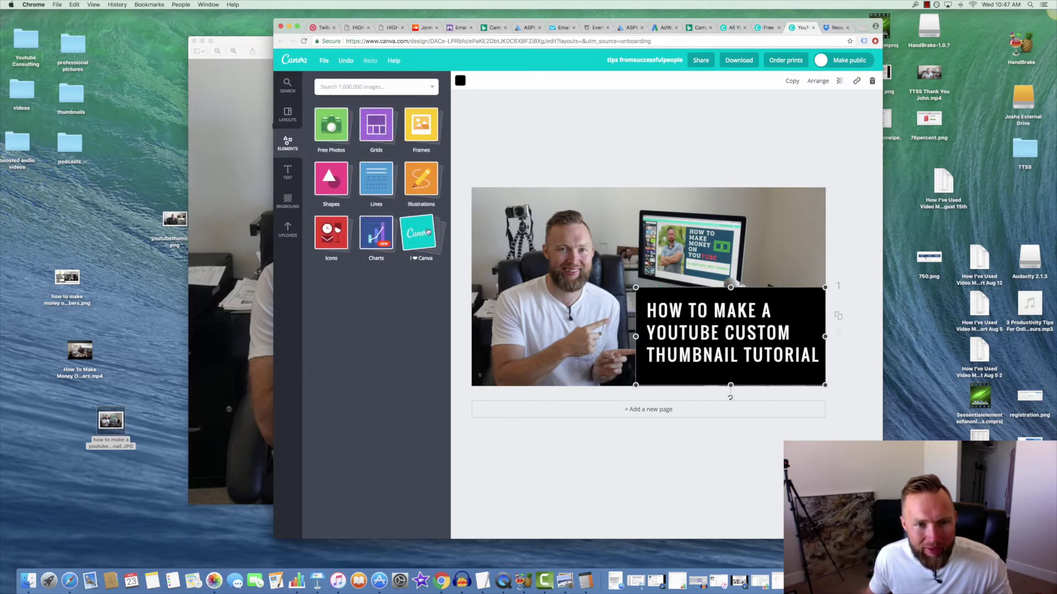
- Browse the Frames elements for shapes and borders that could be used in the thumbnail
mouse_move(379, 181)
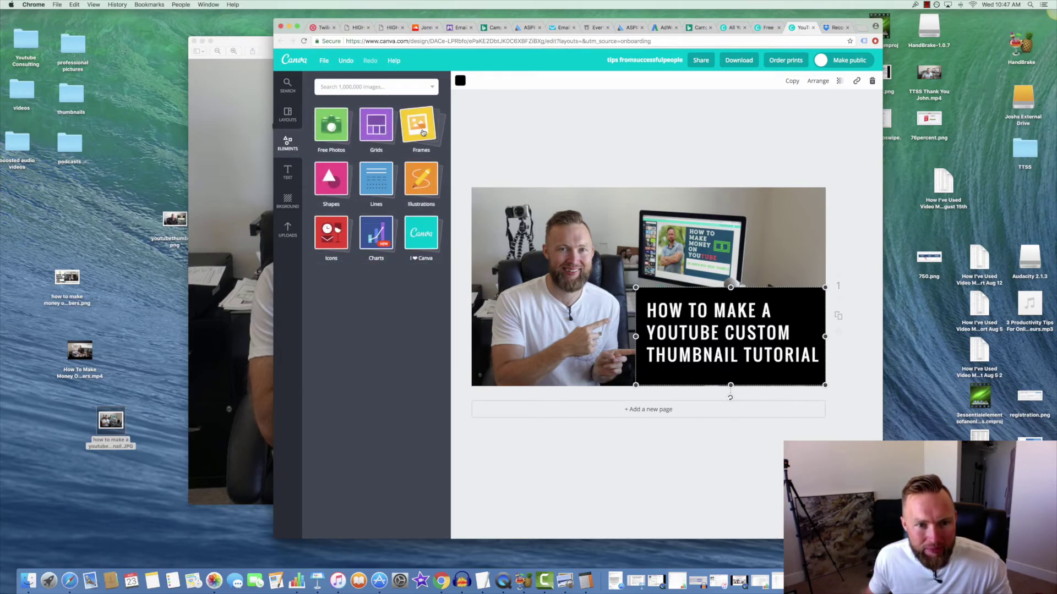
mouse_move(422, 132)
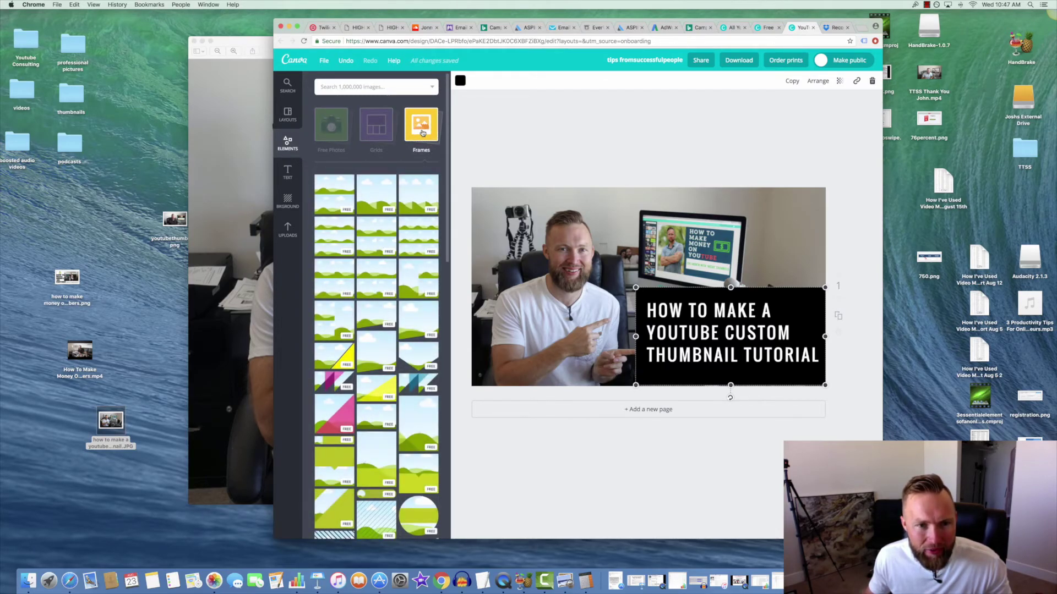
scroll(363, 289, "down", 10)
scroll(363, 289, "down", 10)
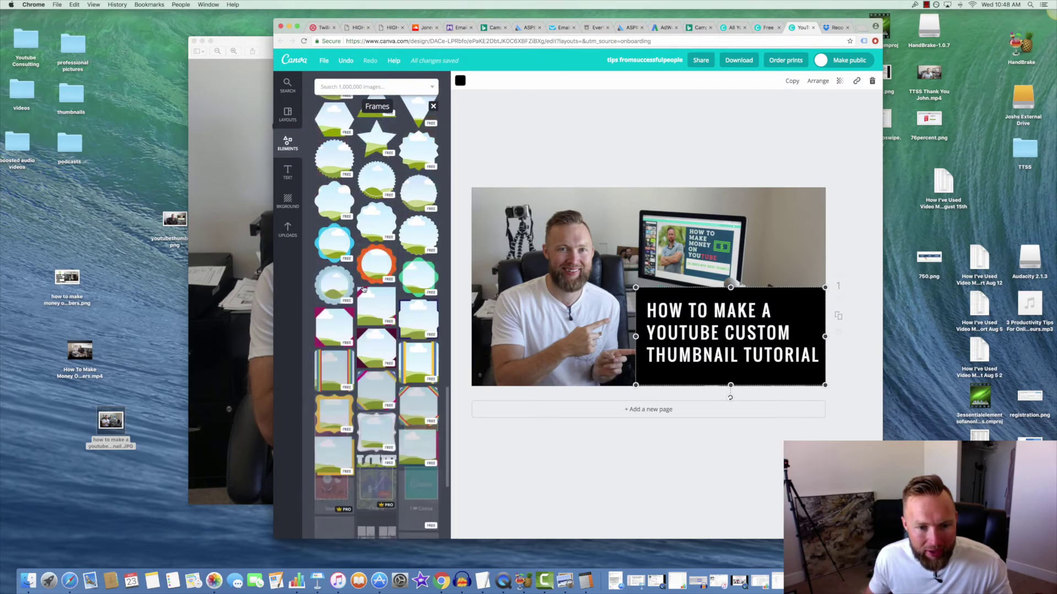
scroll(363, 289, "down", 5)
scroll(364, 289, "up", 5)
scroll(364, 289, "up", 10)
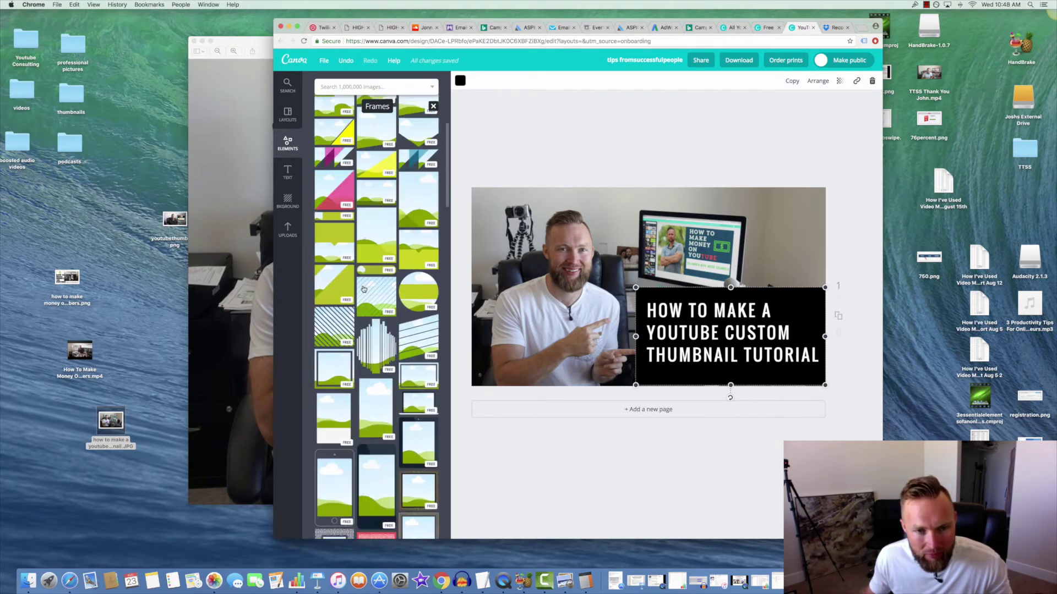
scroll(363, 289, "up", 5)
left_click(625, 495)
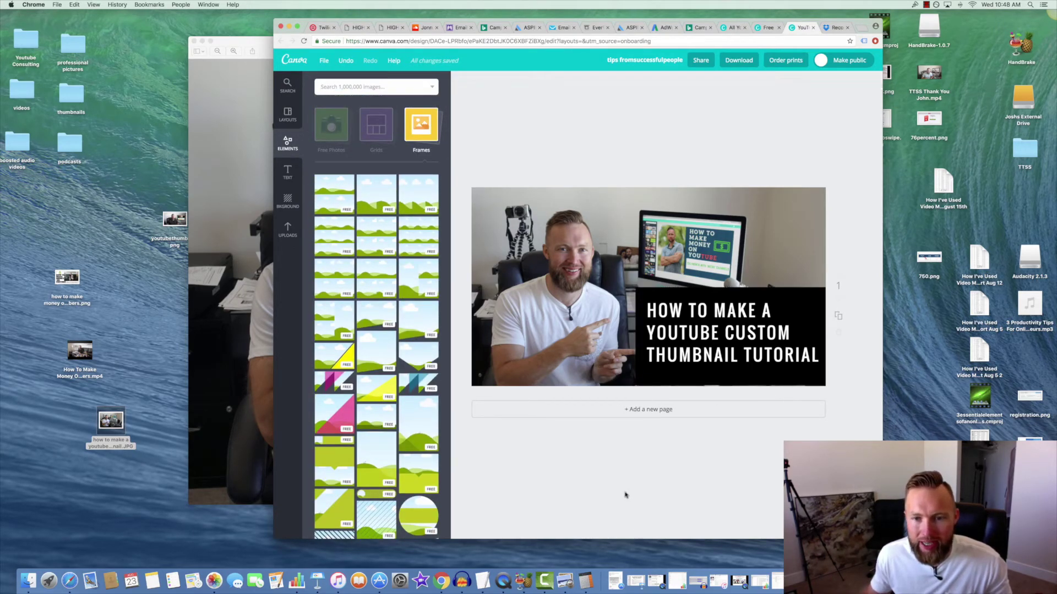
- Shift the background photo slightly away from the black rectangle so the man's pointing finger clears its edge
left_click(580, 328)
left_click_drag(595, 280, 587, 278)
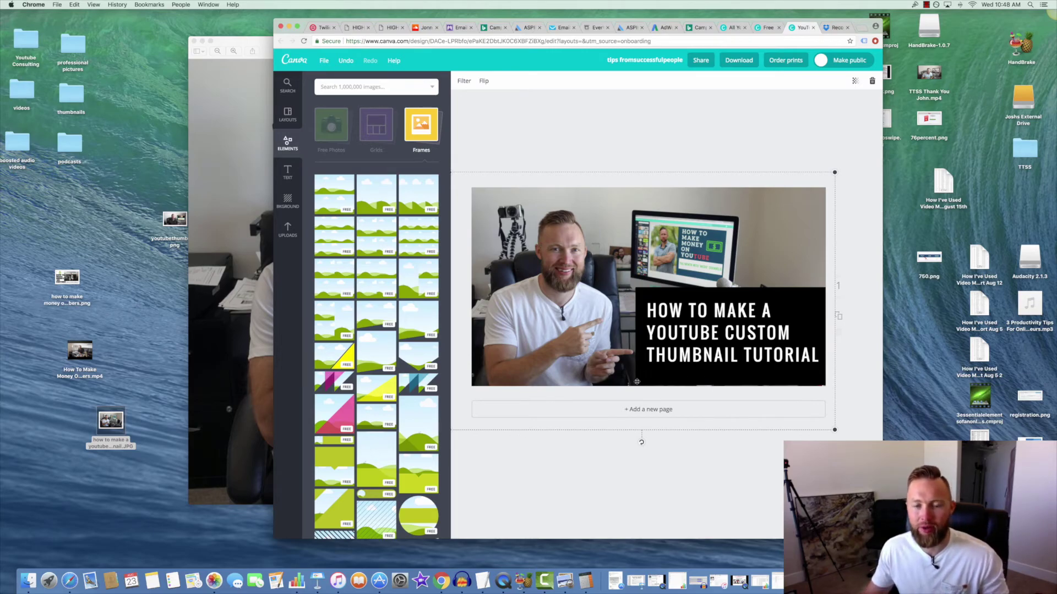
left_click(642, 443)
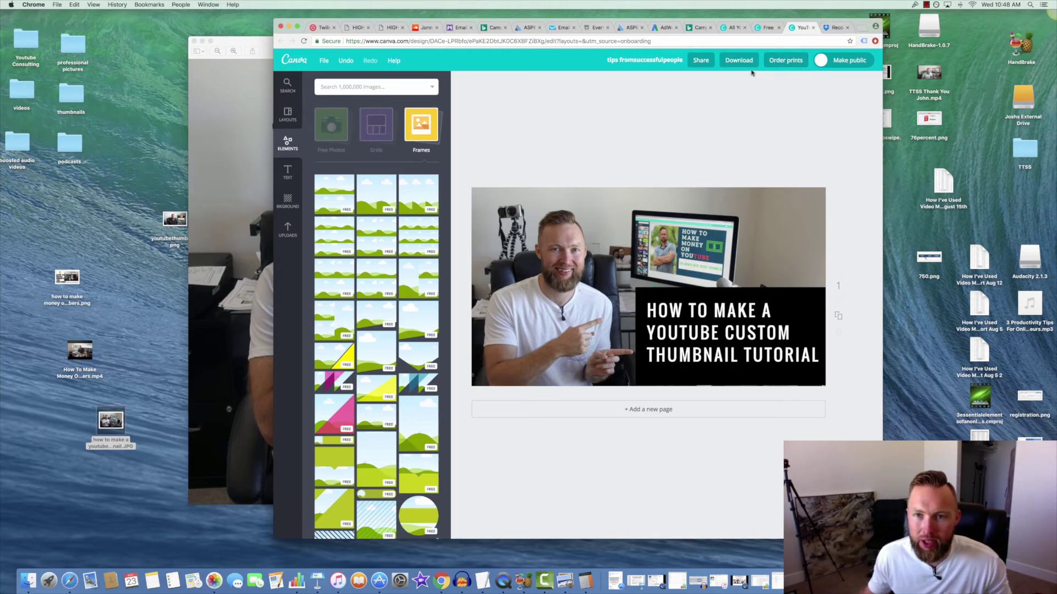
- Download the finished thumbnail as a PNG file
left_click(740, 62)
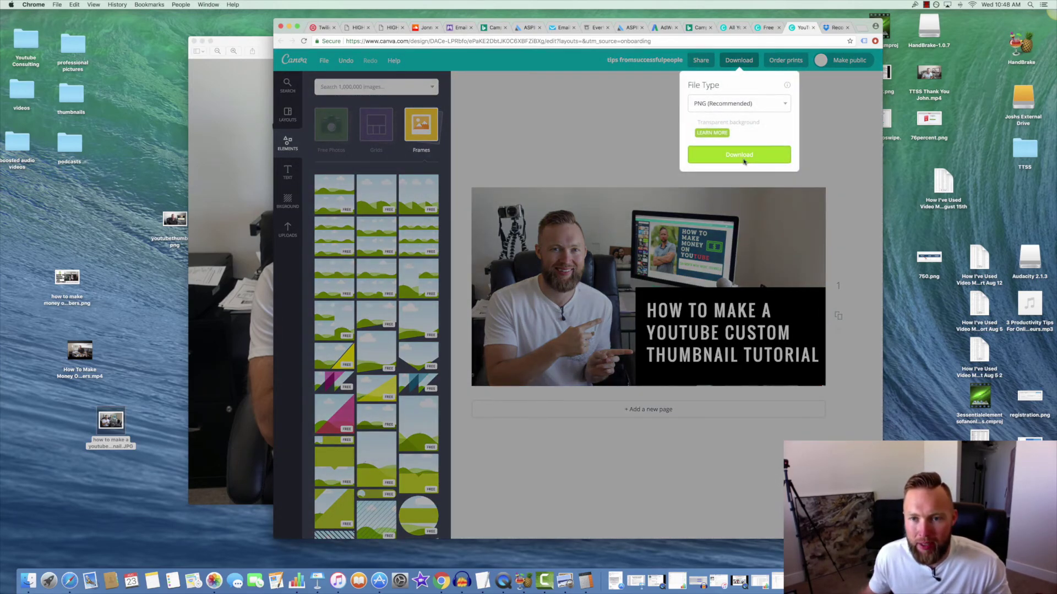
left_click(742, 157)
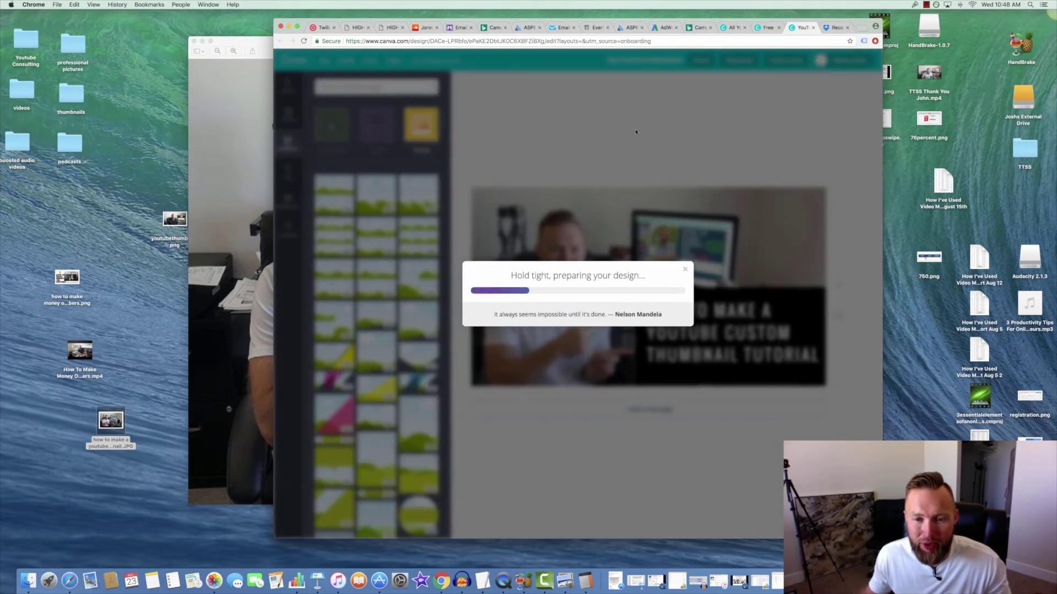